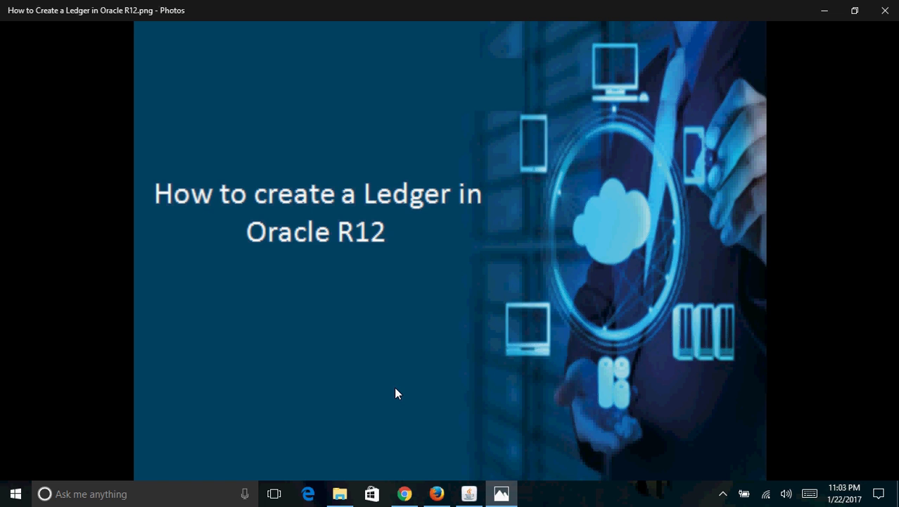
Step: Bring the Oracle Applications General Ledger Navigator window to the front
left_click(471, 495)
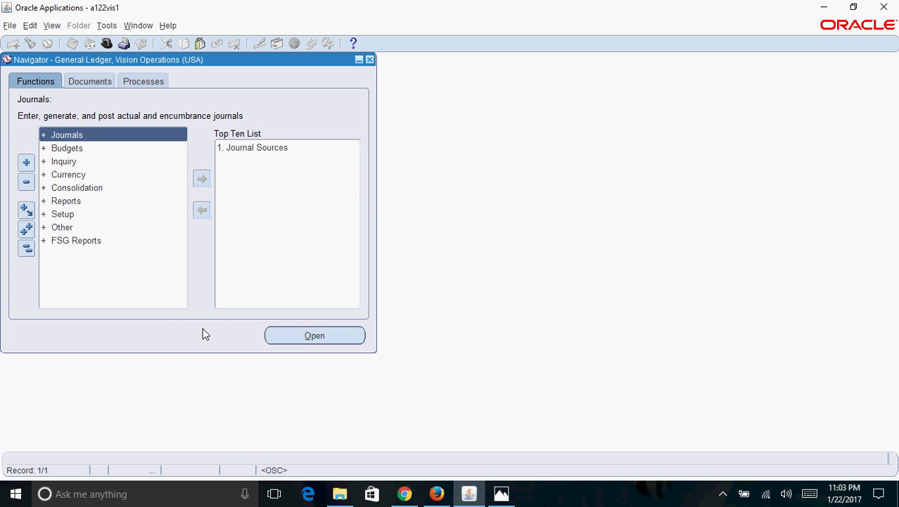
Step: Launch Accounting Setups from Setup > Financials > Accounting Setup Manager in the Navigator
double_click(62, 214)
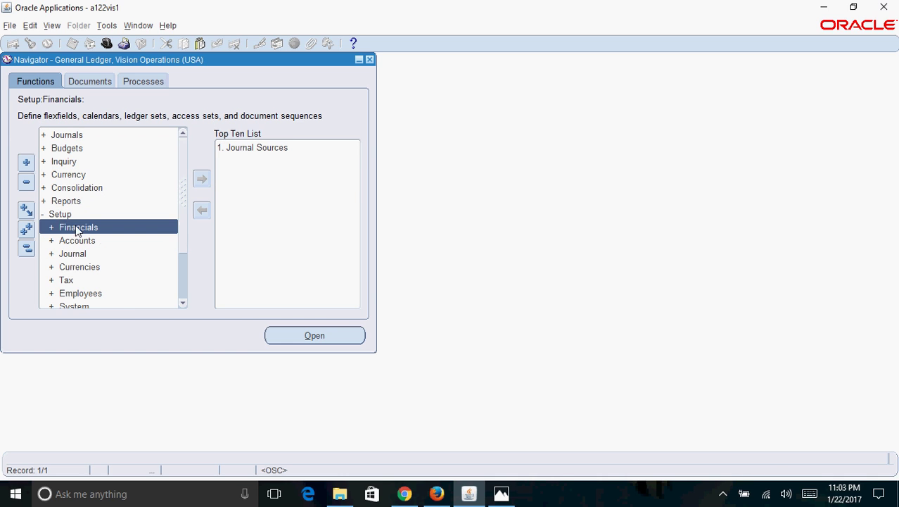
double_click(77, 228)
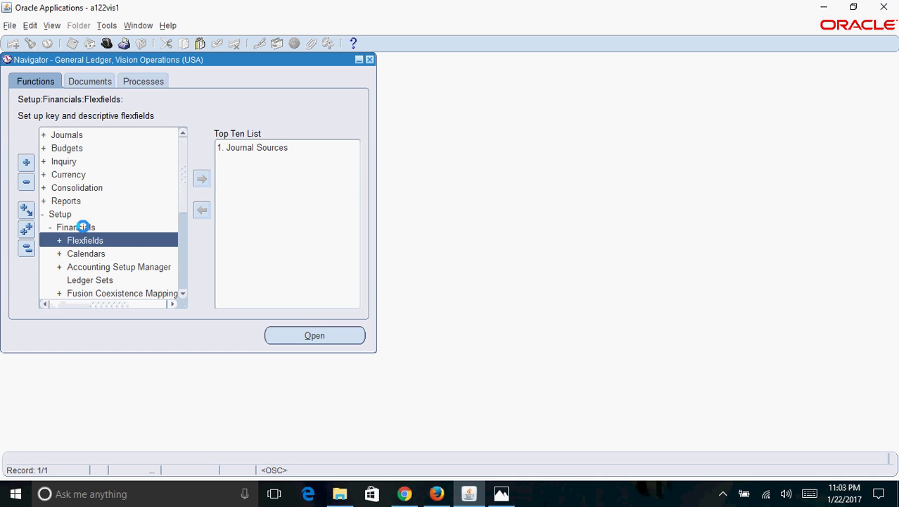
double_click(128, 268)
double_click(156, 282)
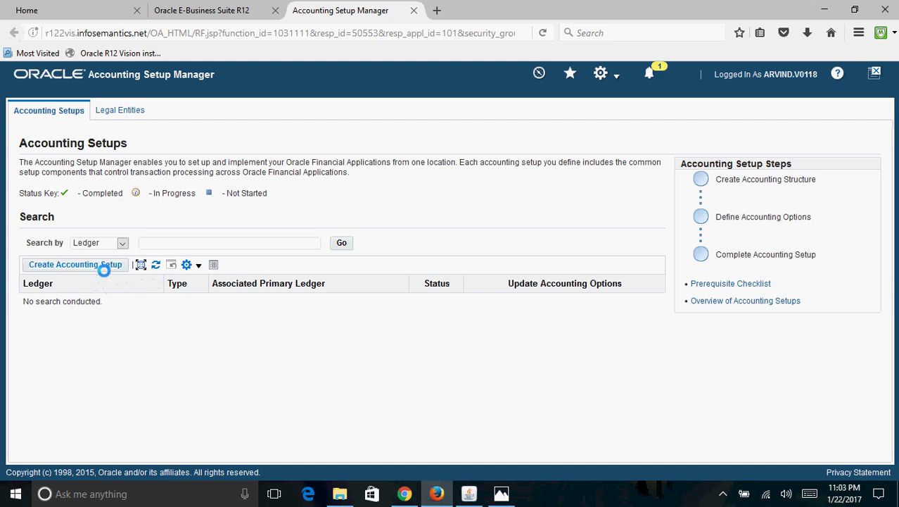
Step: Start a new accounting setup and open the Create Legal Entity form
left_click(111, 265)
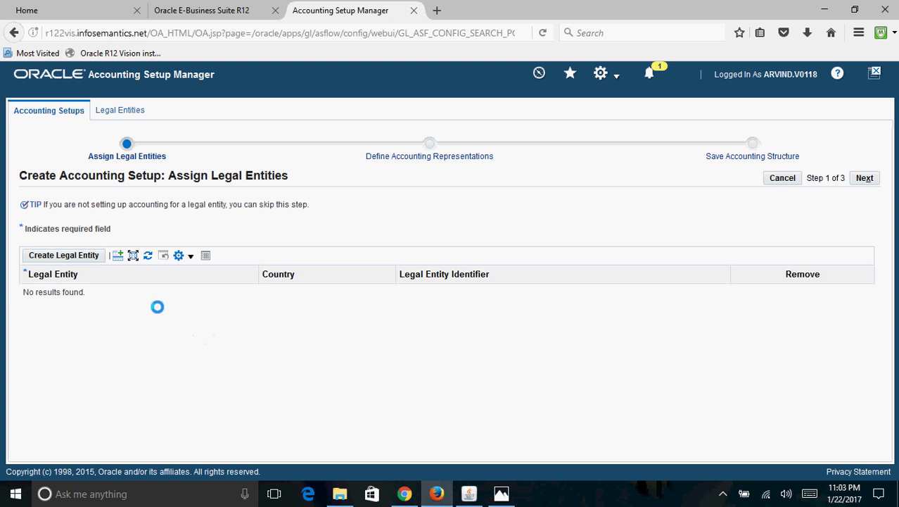
left_click(77, 254)
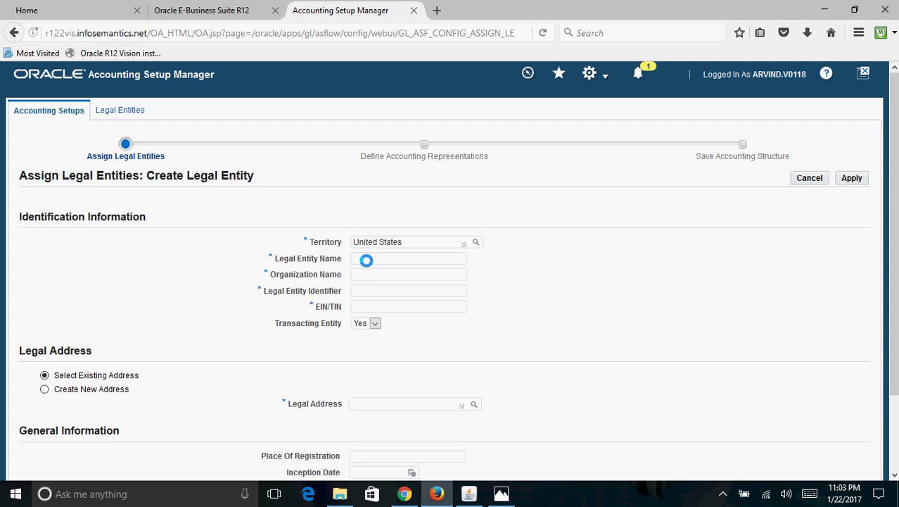
Step: Enter US_LE as legal entity name, organization name and identifier, and fill in the EIN/TIN
type("US")
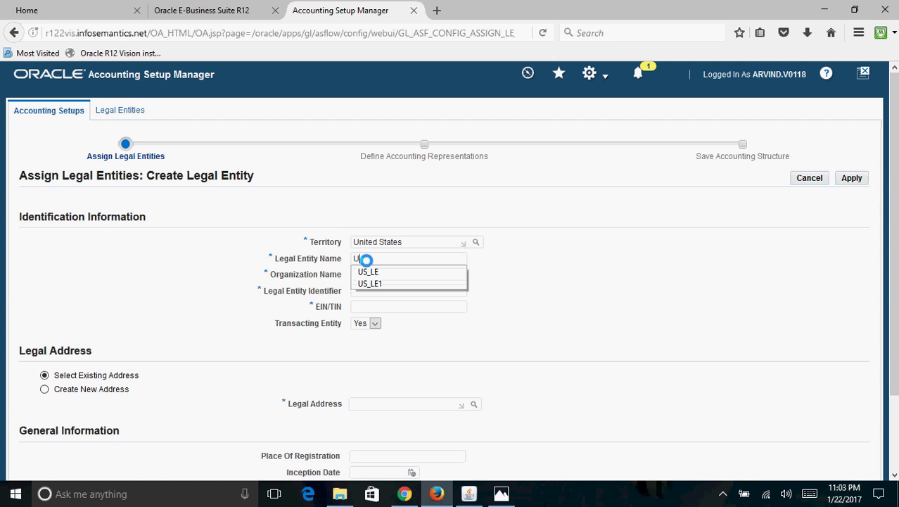
type("_LE")
key("Down")
key("Return")
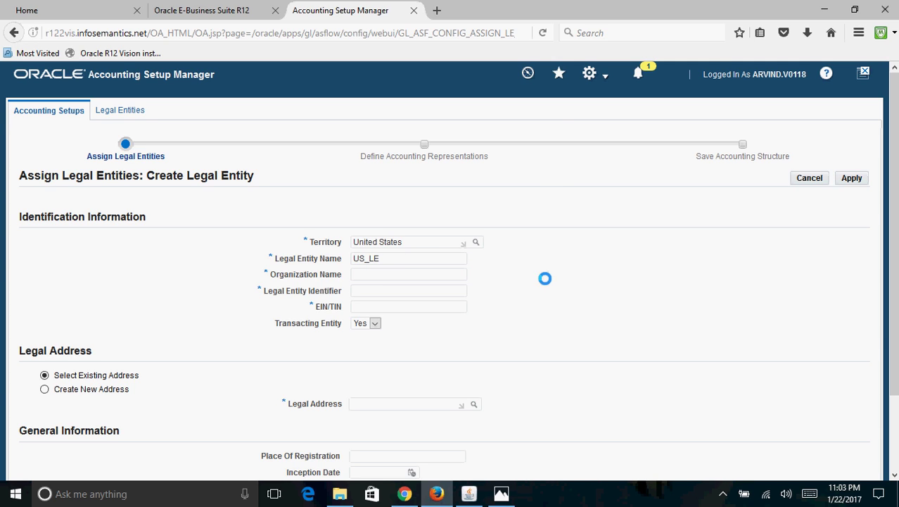
left_click(376, 276)
type("US_LE")
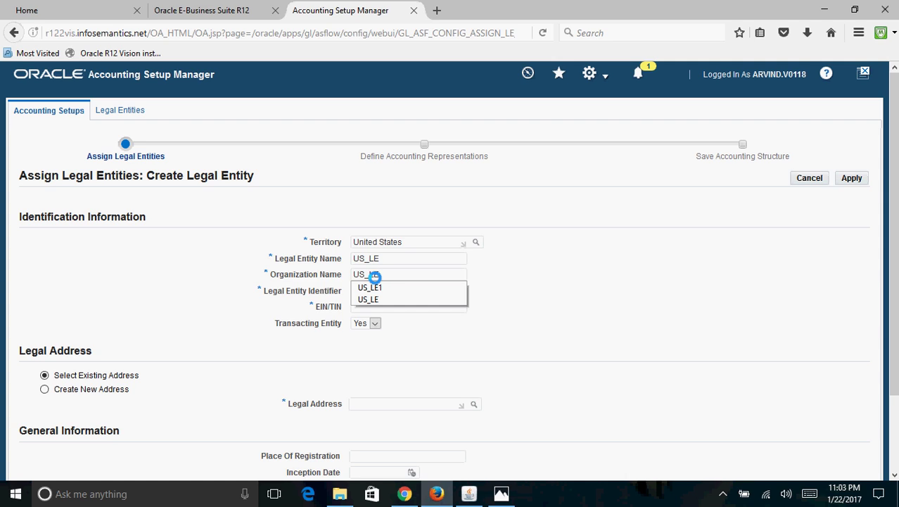
left_click(558, 279)
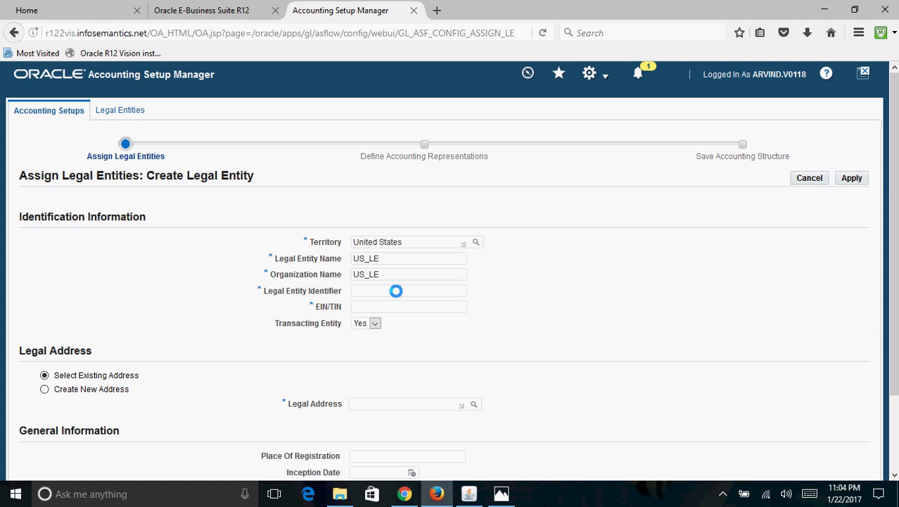
type("US")
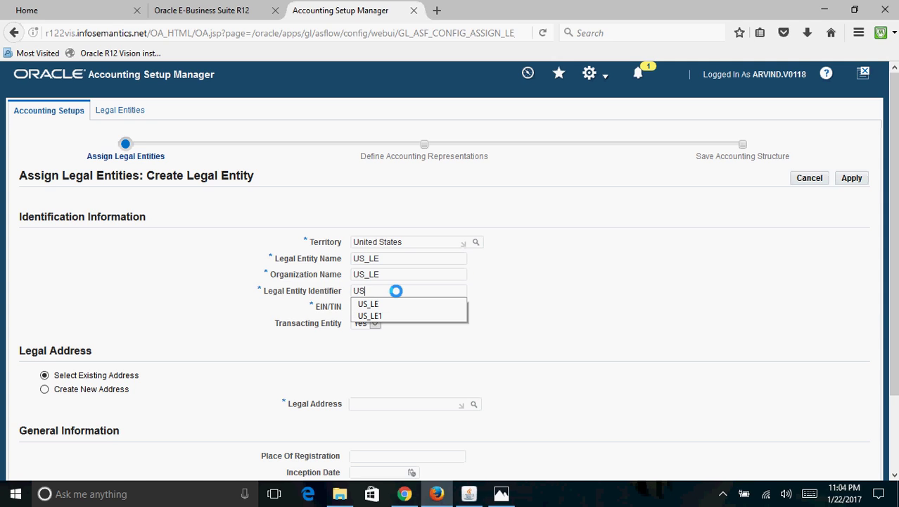
type("_LE")
left_click(565, 300)
left_click(356, 306)
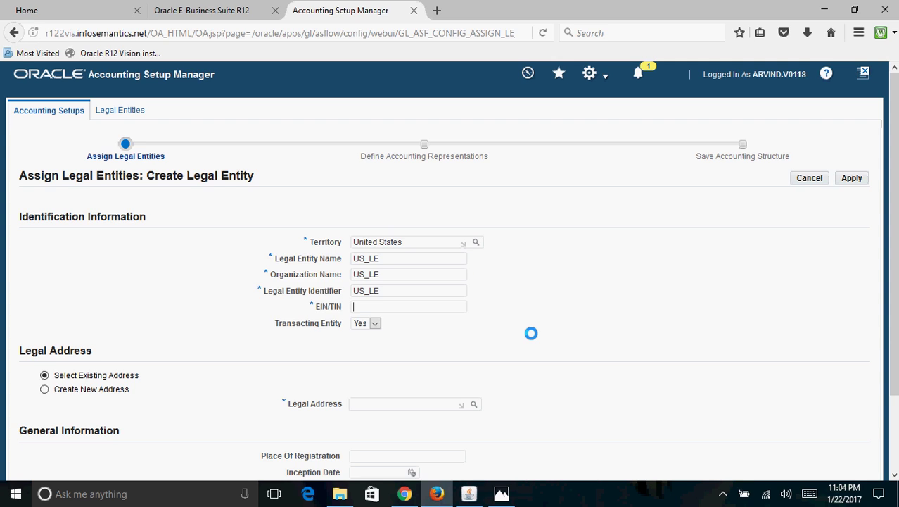
type("12345")
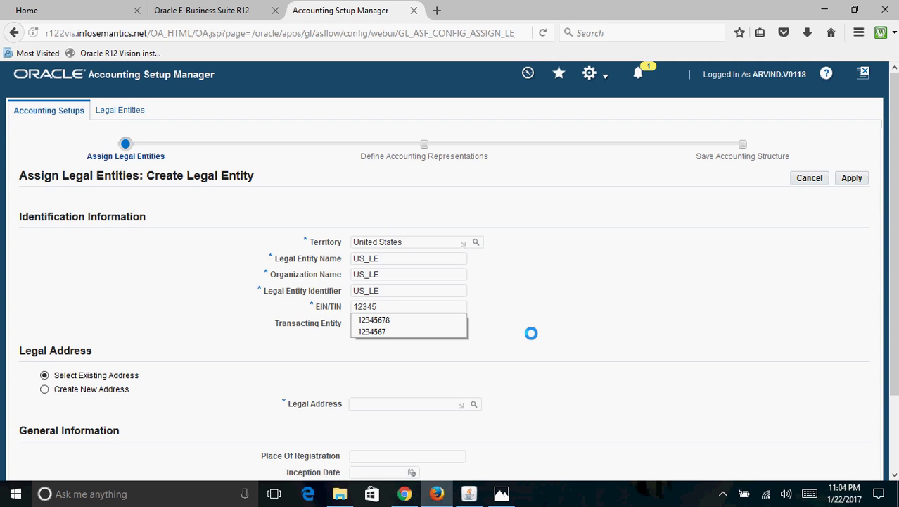
type("56")
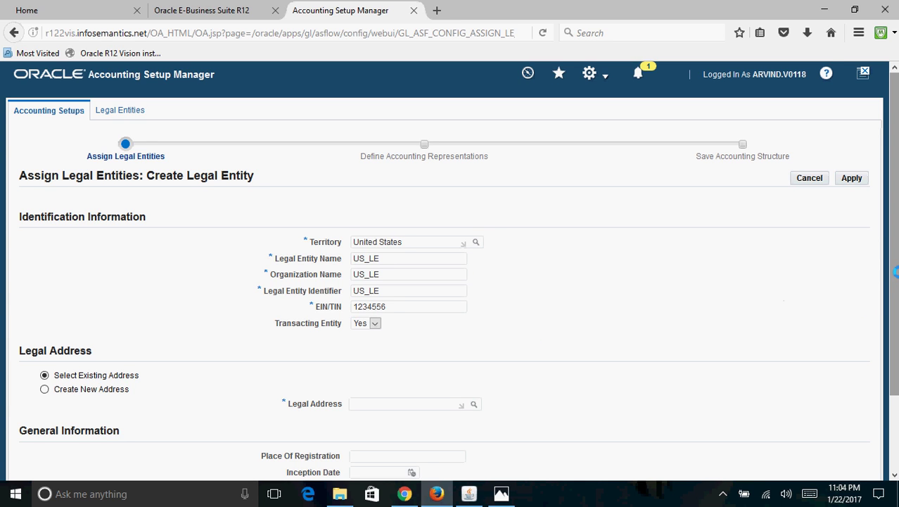
scroll(895, 269, "down", 2)
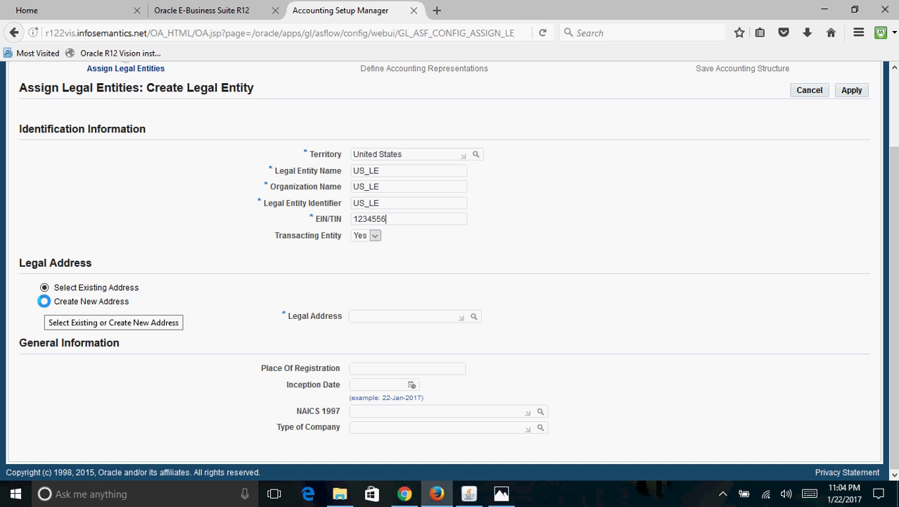
Step: Create a new legal address with location MD, filling in the street line, city, state and zip code
left_click(43, 301)
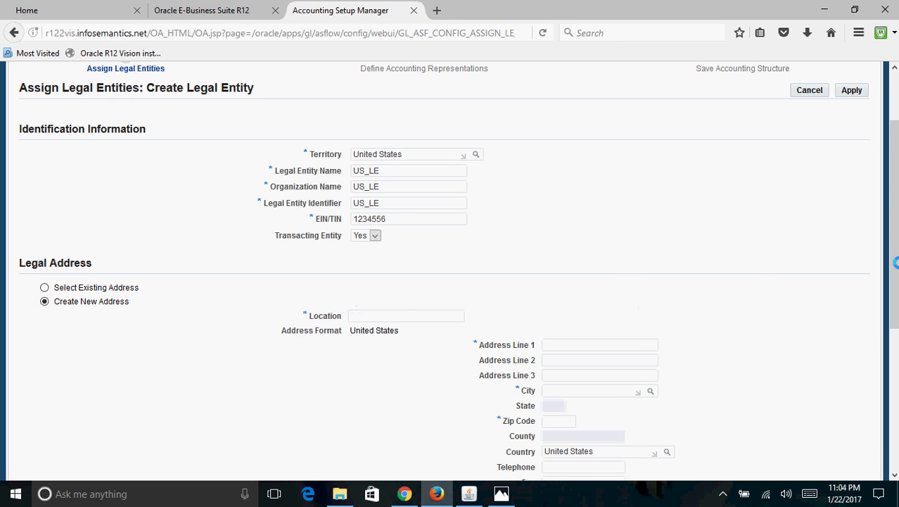
scroll(896, 264, "down", 3)
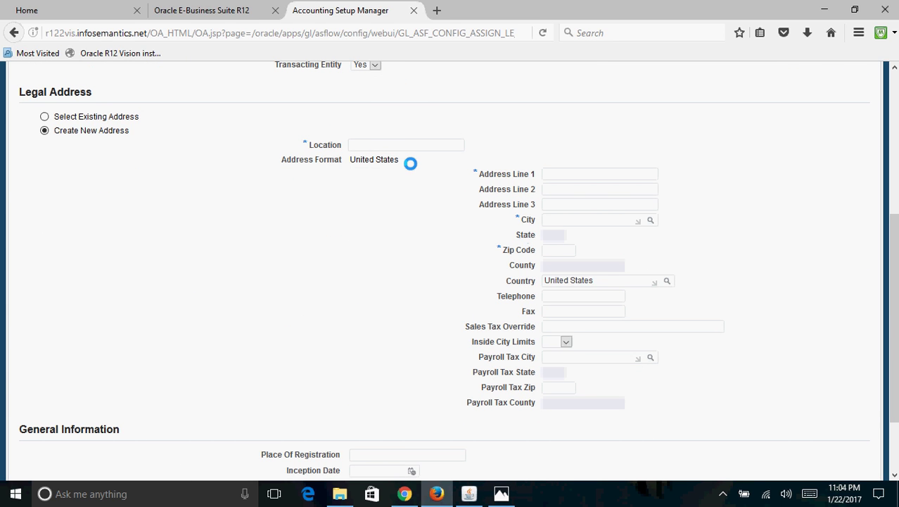
left_click(380, 145)
type("MD")
left_click(587, 176)
type("123")
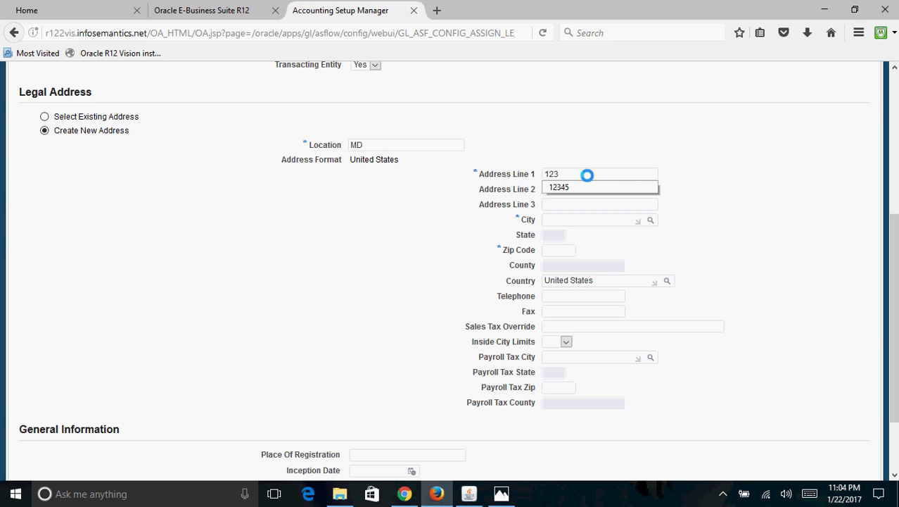
type("45")
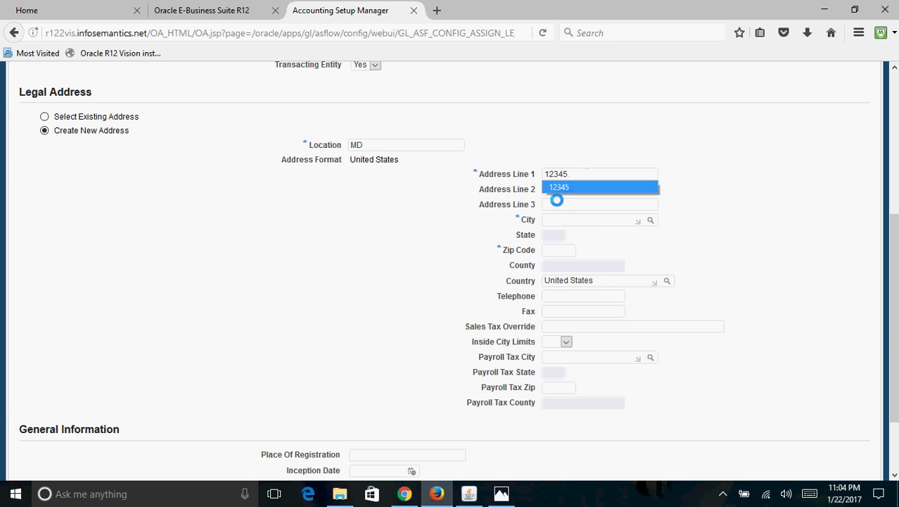
left_click(578, 220)
type("Baltimore")
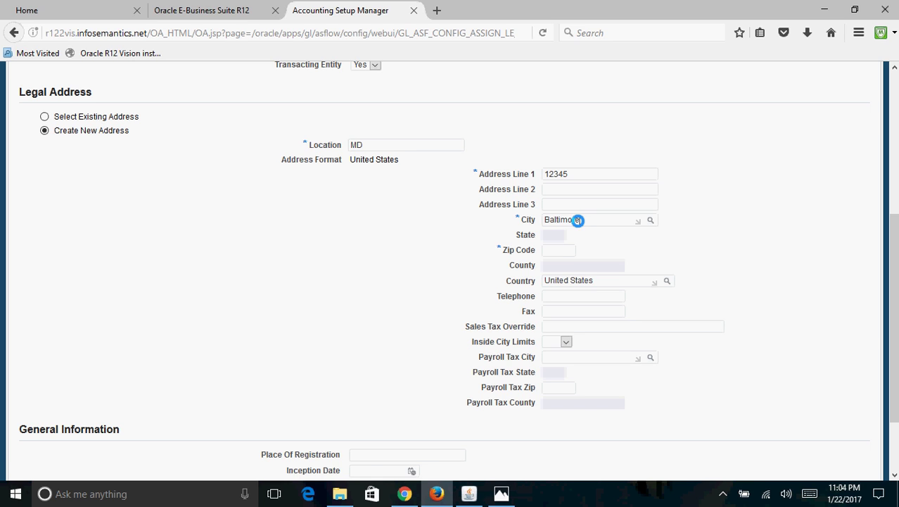
key("Tab")
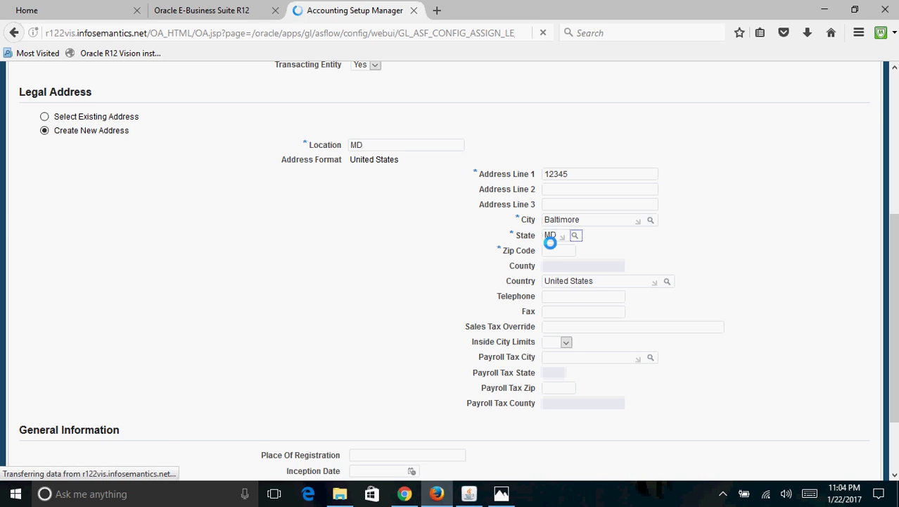
left_click(558, 262)
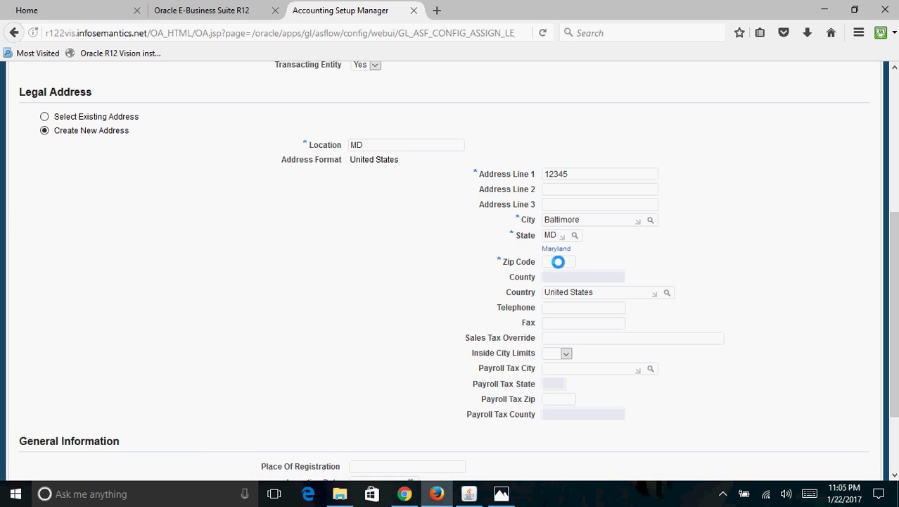
type("21041")
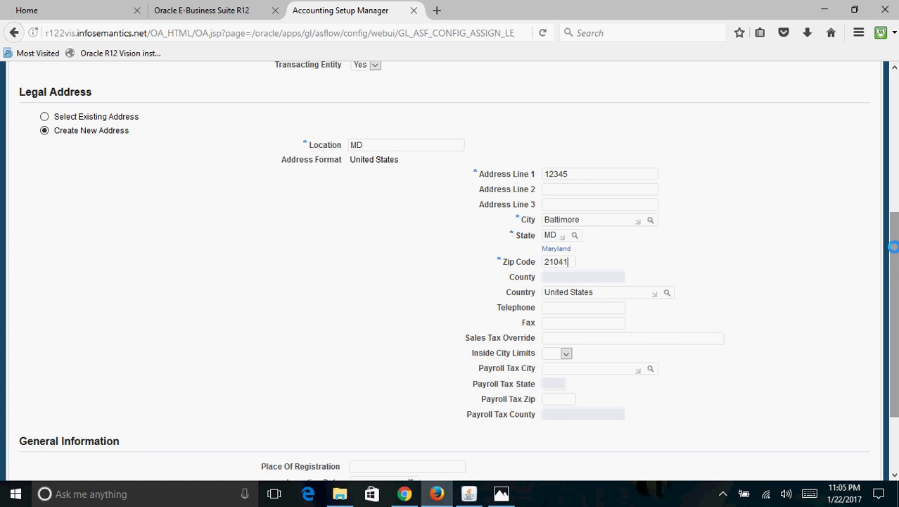
scroll(894, 254, "down", 3)
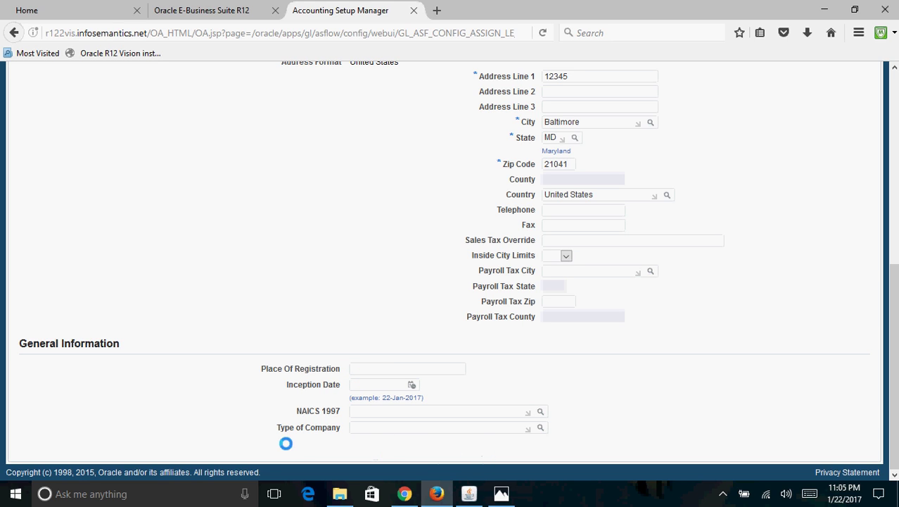
Step: Apply the US_LE legal entity and continue to Define Accounting Representations
left_click_drag(892, 397, 895, 215)
left_click(852, 174)
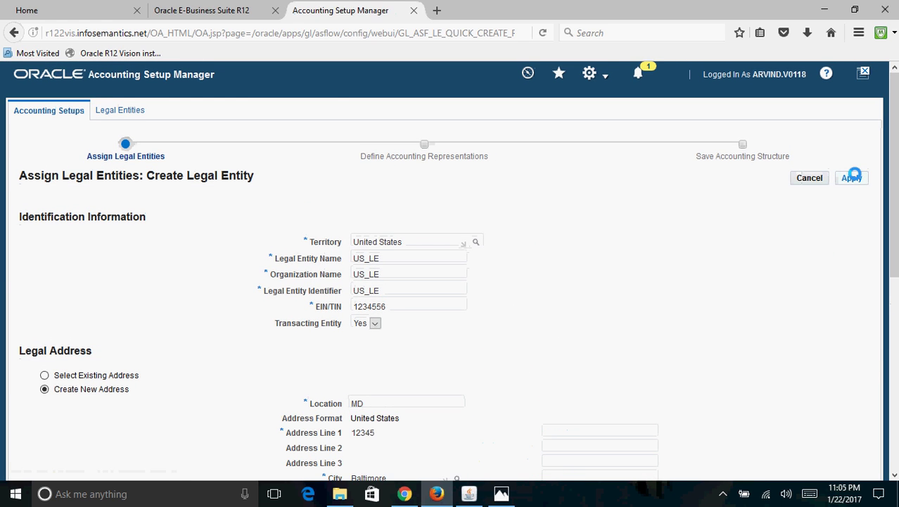
mouse_move(895, 190)
left_mouse_down()
mouse_move(894, 369)
mouse_move(894, 176)
left_mouse_up()
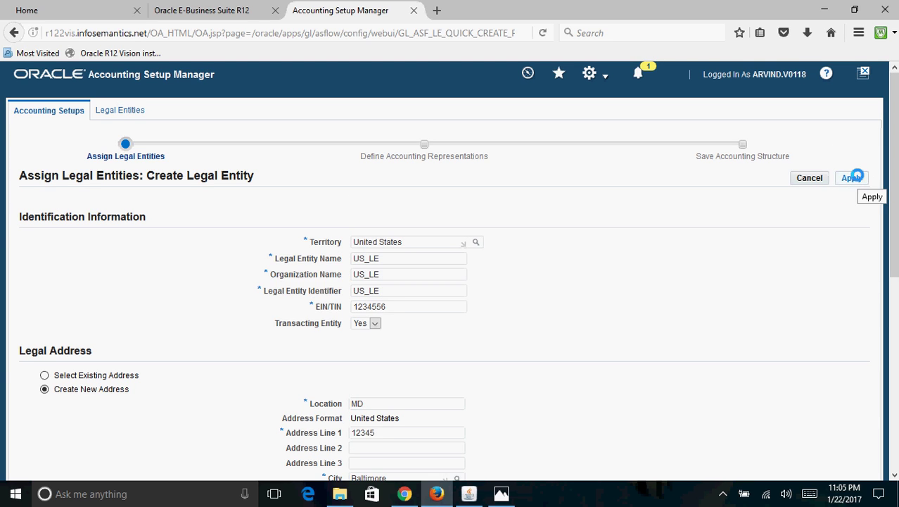
left_click(852, 177)
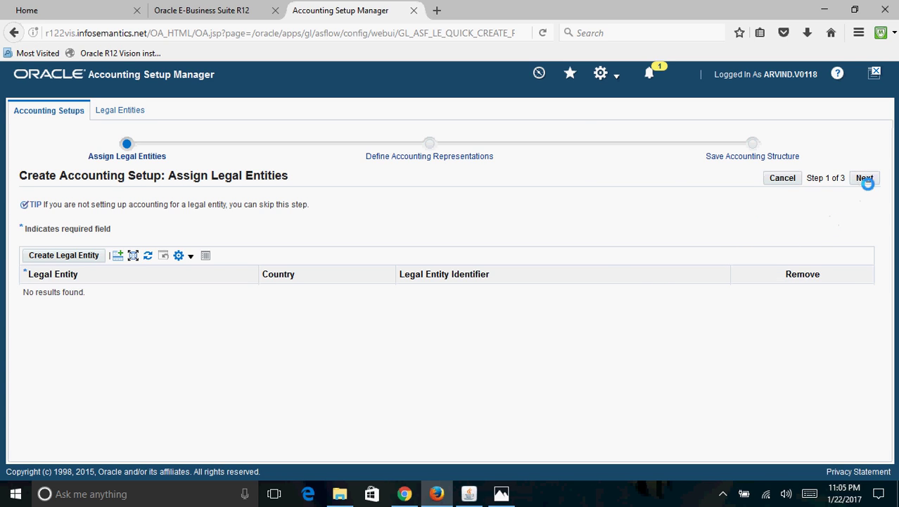
left_click(868, 177)
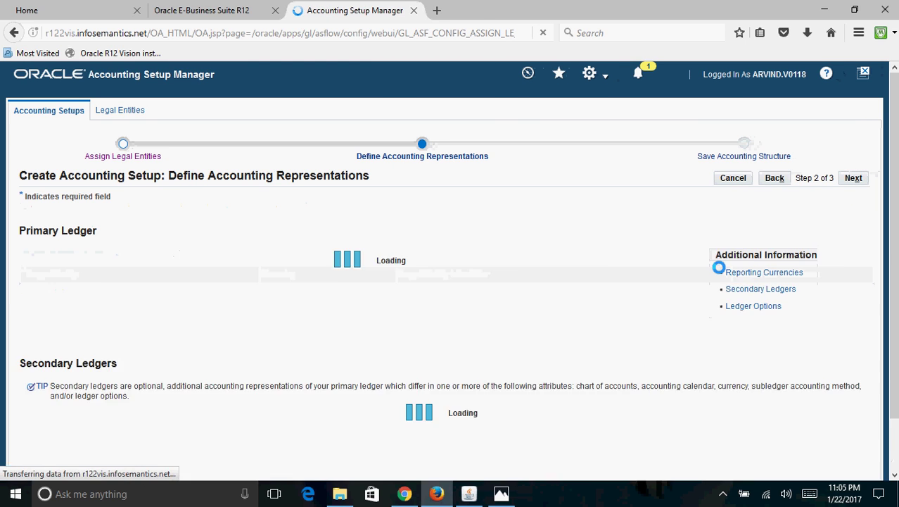
Step: Name the primary ledger US_Ledger with the Operations Accounting Flex chart of accounts
left_click(63, 295)
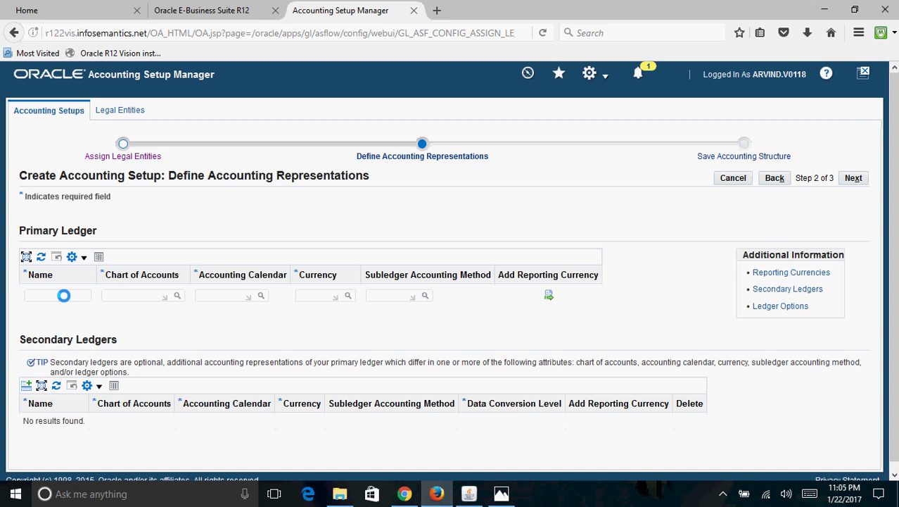
type("US_Ledger")
key("Tab")
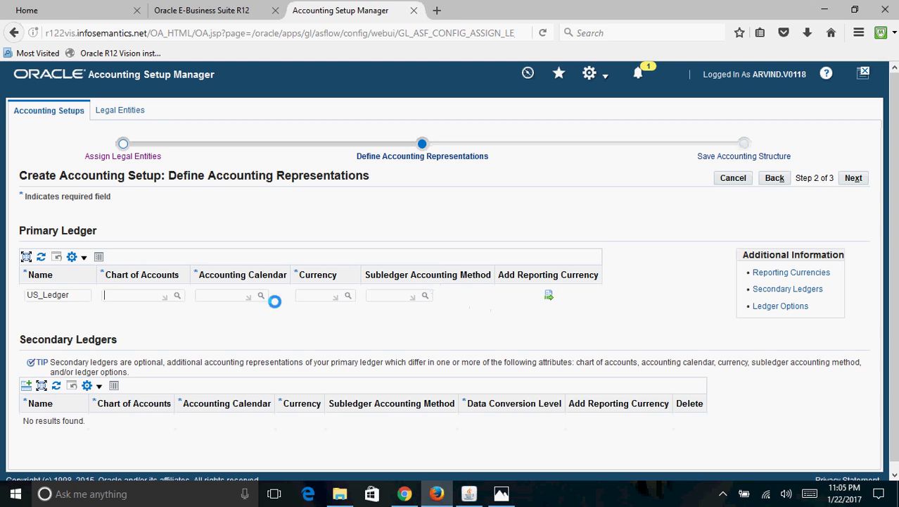
left_click(143, 297)
type("Oper")
key("Tab")
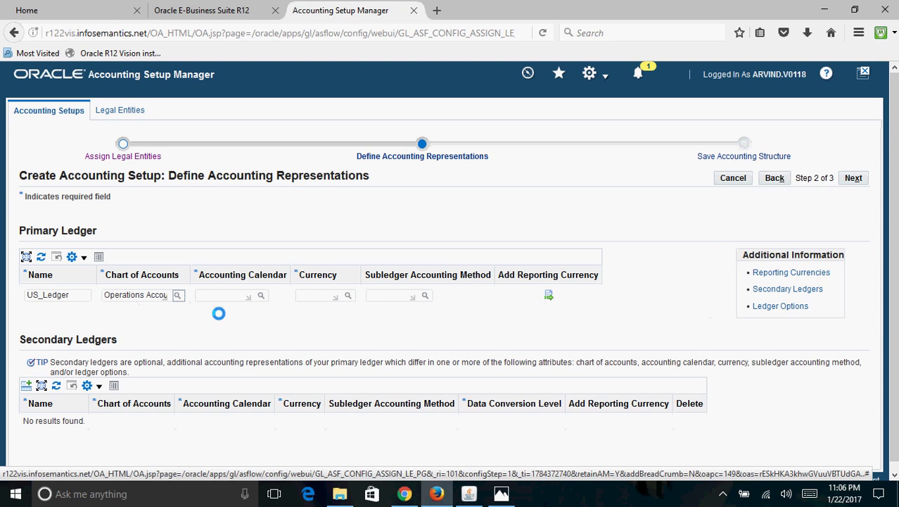
left_click_drag(149, 295, 197, 311)
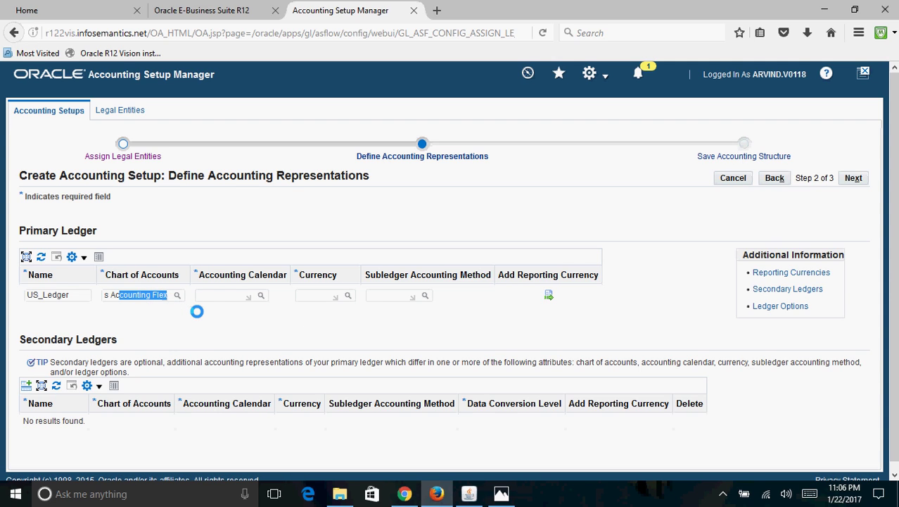
Step: Choose the monthly Accounting13 calendar and look up the USD currency
left_click(230, 295)
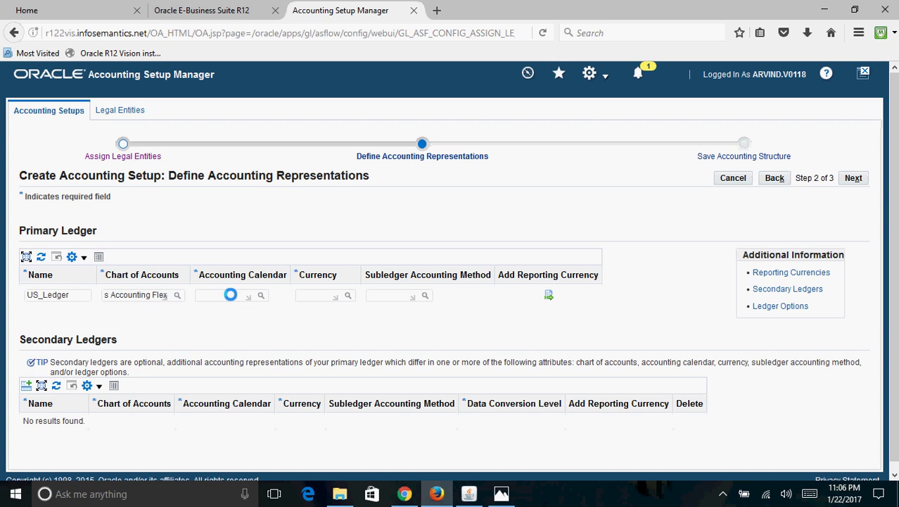
type("Accounting13")
key("Tab")
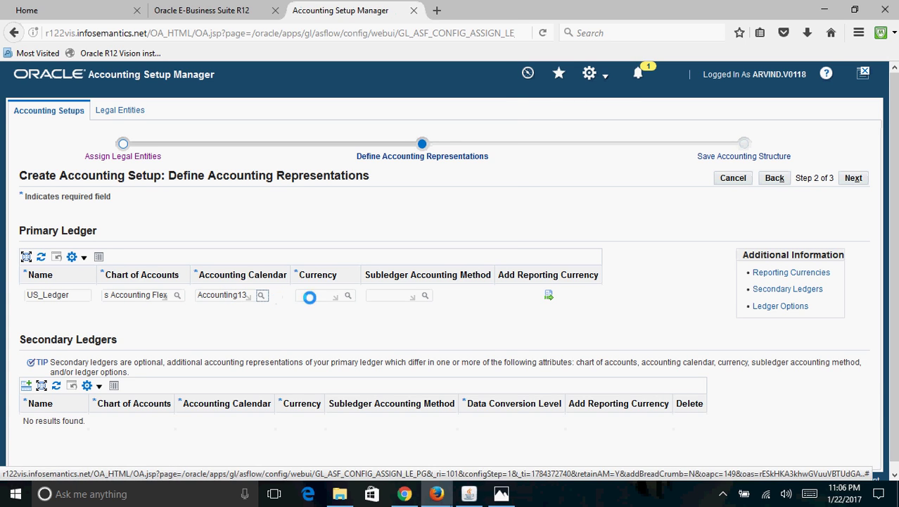
left_click(140, 223)
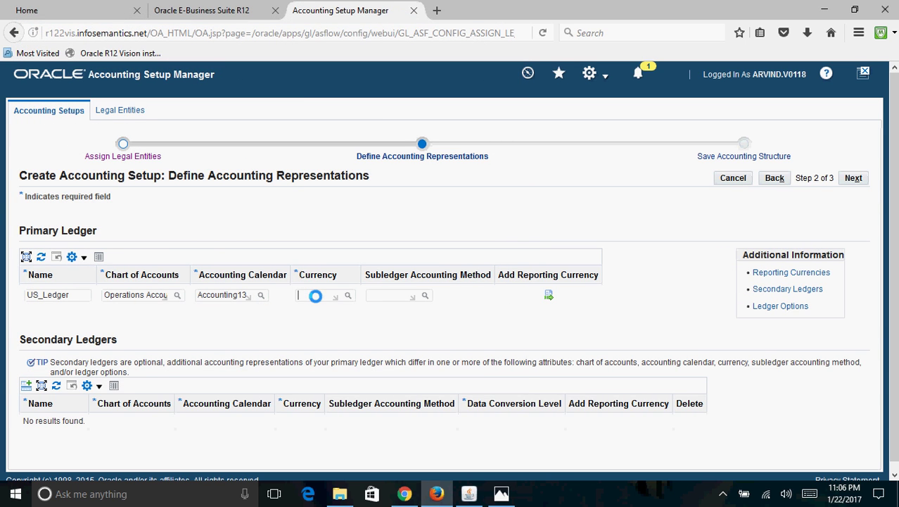
left_click(373, 296)
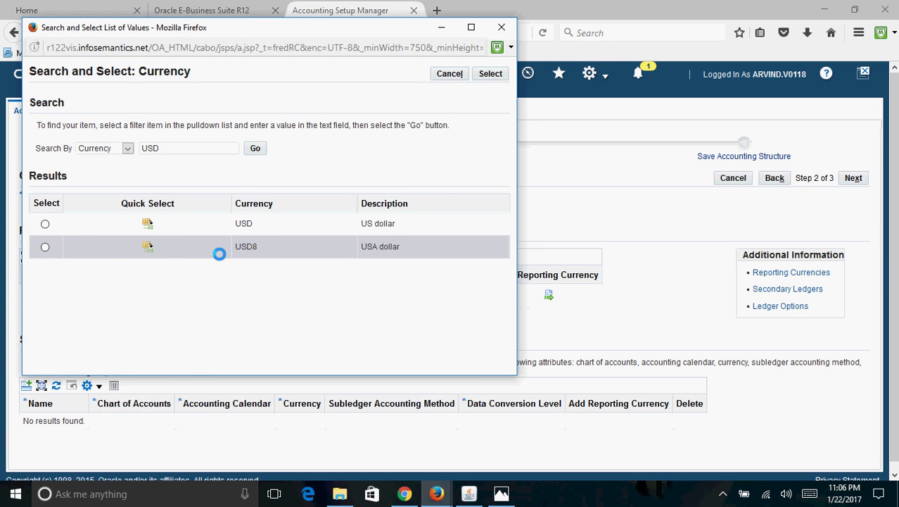
Step: Set the ledger currency to USD and the subledger accounting method to Standard Accrual
left_click(147, 222)
left_click(395, 295)
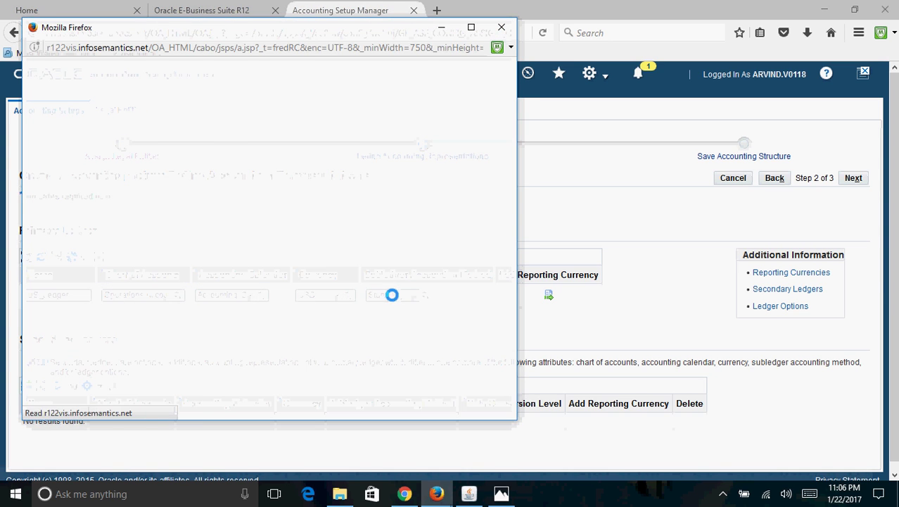
left_click(97, 293)
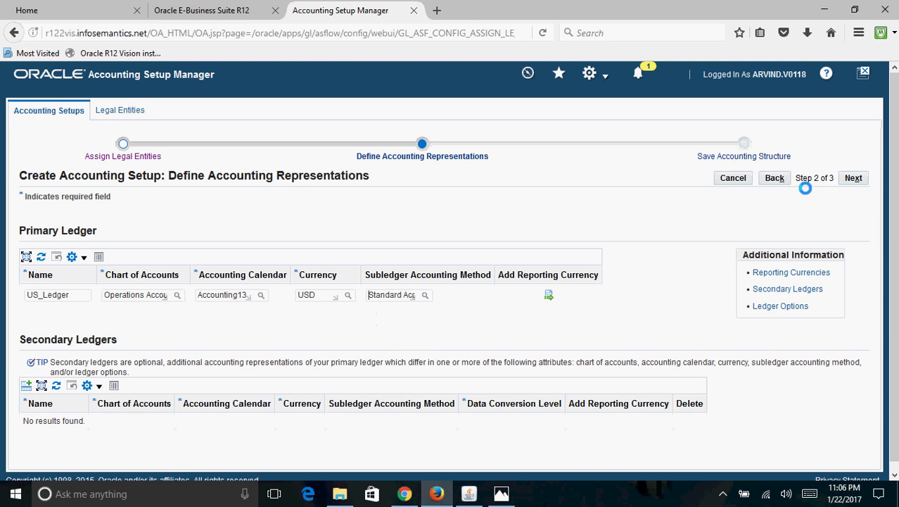
Step: Save the US_Ledger accounting structure and proceed to its accounting options
left_click(853, 178)
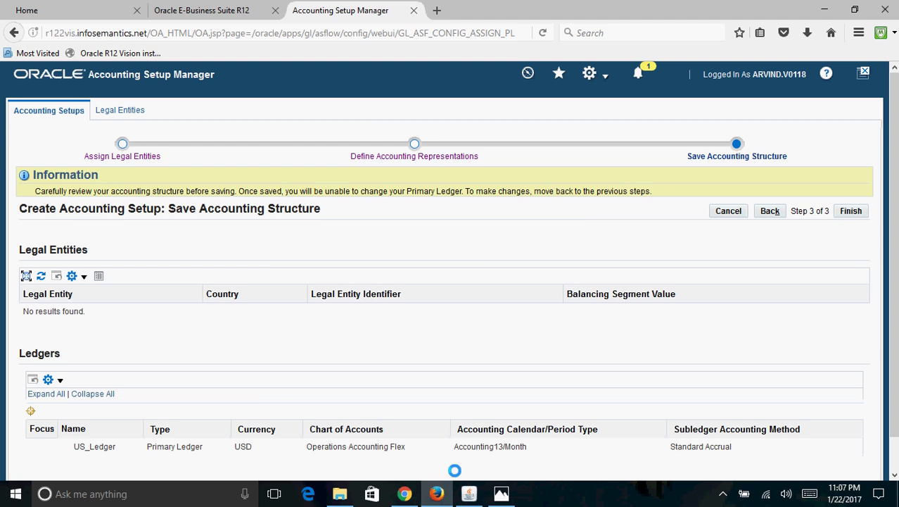
left_click(852, 211)
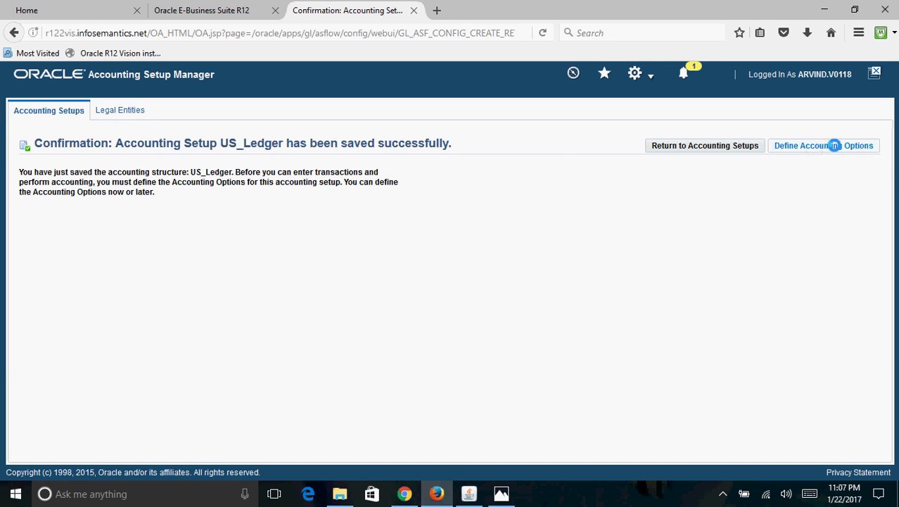
left_click(833, 145)
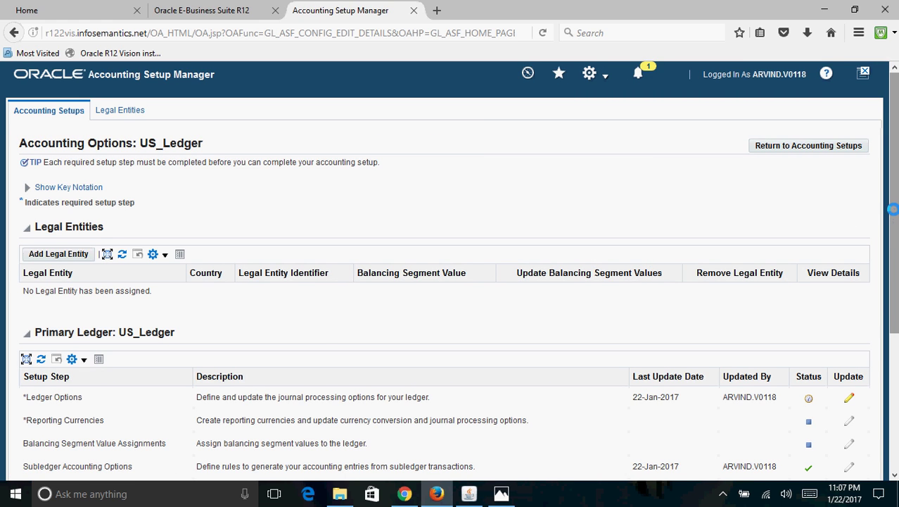
Step: Scroll the US_Ledger Accounting Options page down to the Ledger Options setup step
scroll(894, 214, "down", 3)
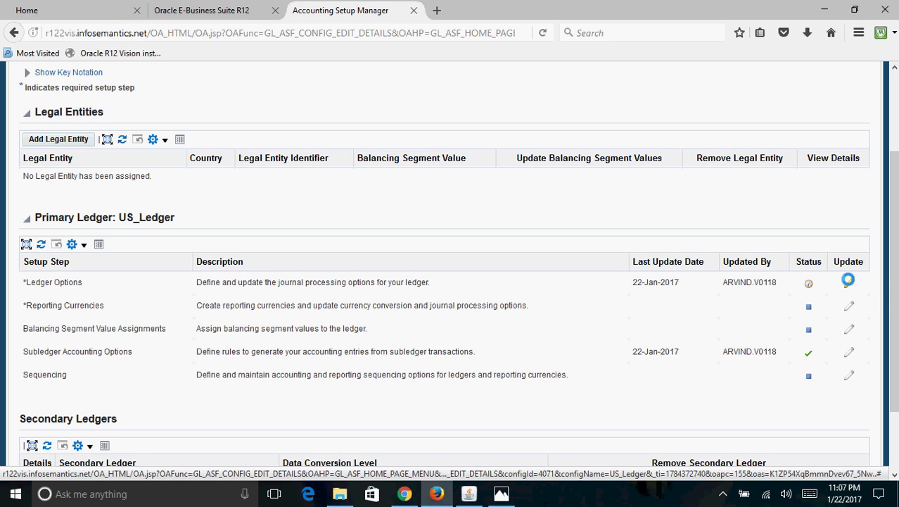
Step: Update US_Ledger's definition: first opened period JAN-17 and 1 future enterable period
left_click(848, 280)
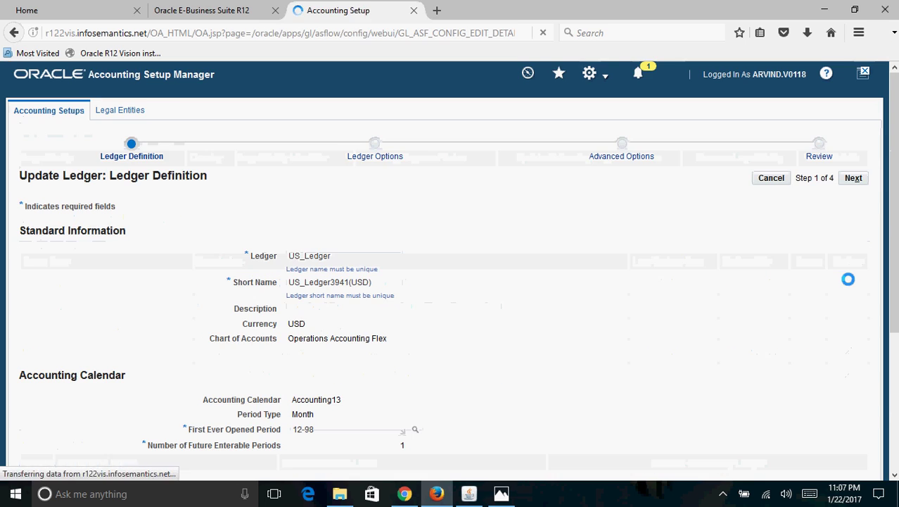
scroll(896, 249, "down", 1)
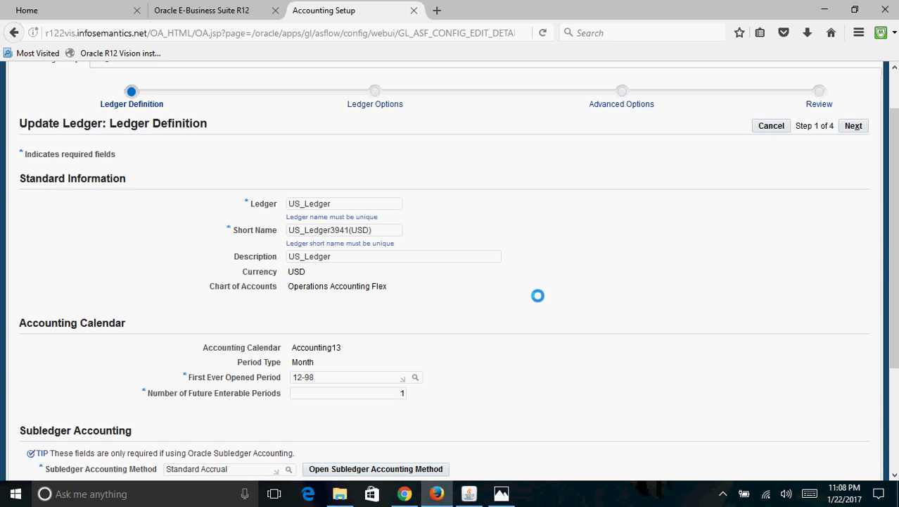
scroll(892, 227, "down", 2)
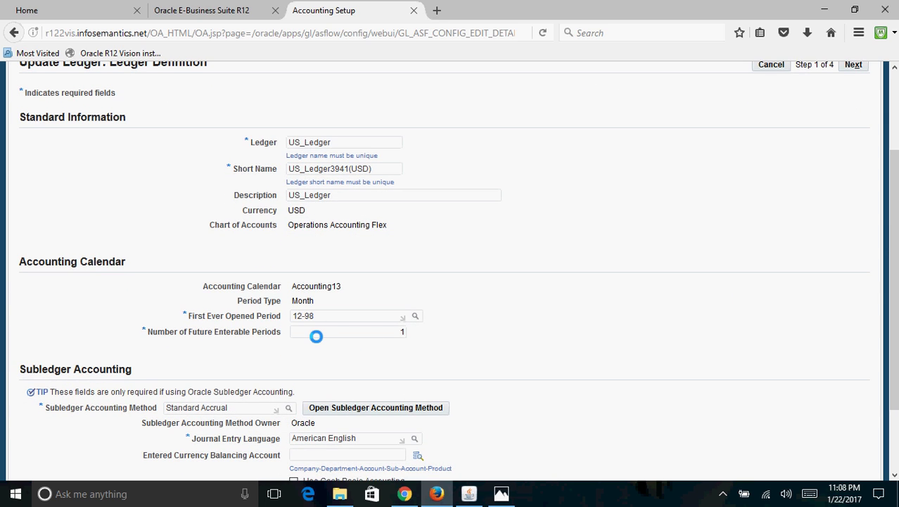
left_click_drag(325, 316, 231, 318)
type("JAn-17")
key("Tab")
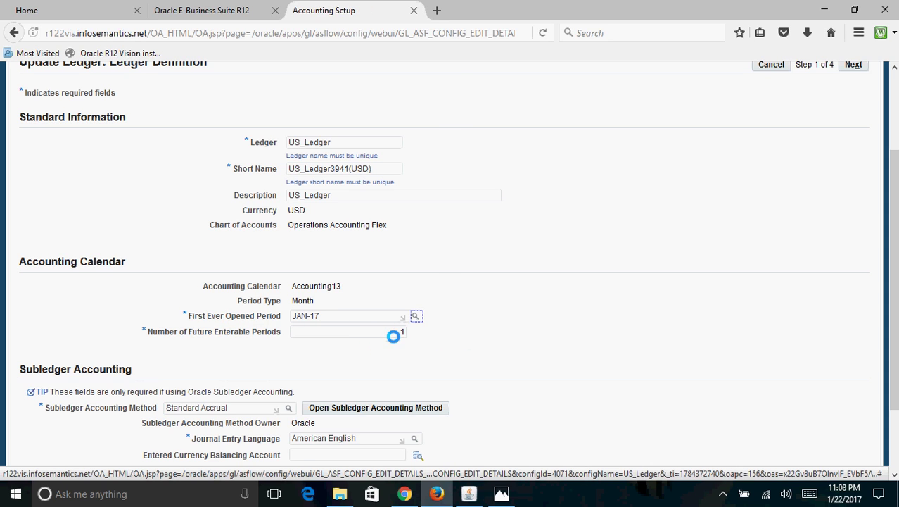
left_click(398, 332)
type("1")
left_click_drag(884, 332, 895, 243)
left_click(853, 178)
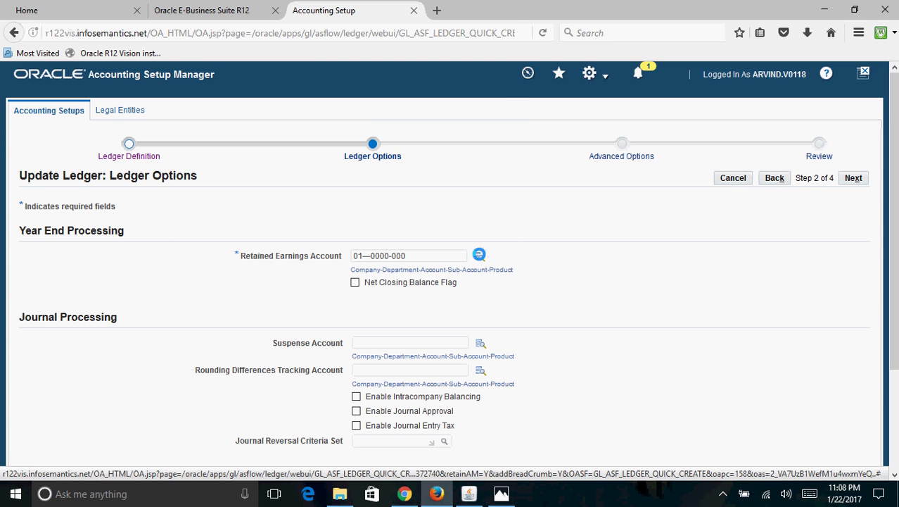
left_click(479, 255)
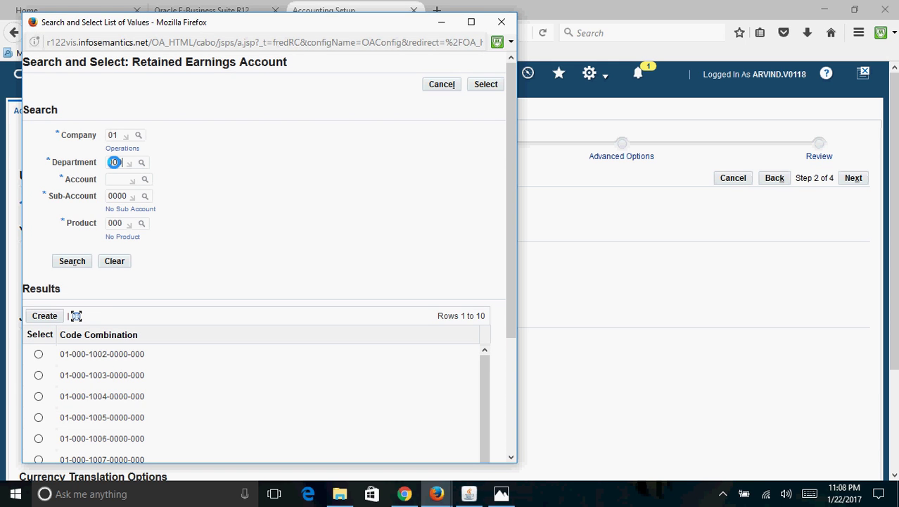
left_click(115, 178)
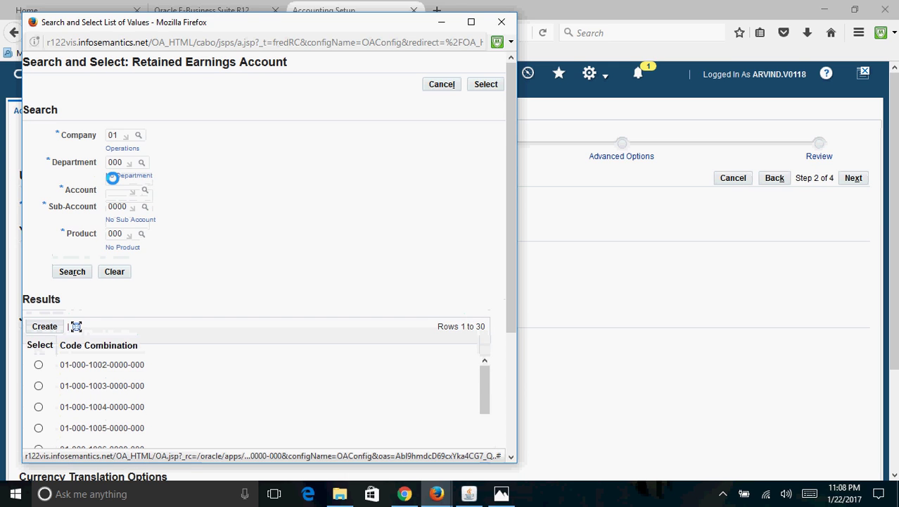
left_click(118, 187)
type("3010")
key("Tab")
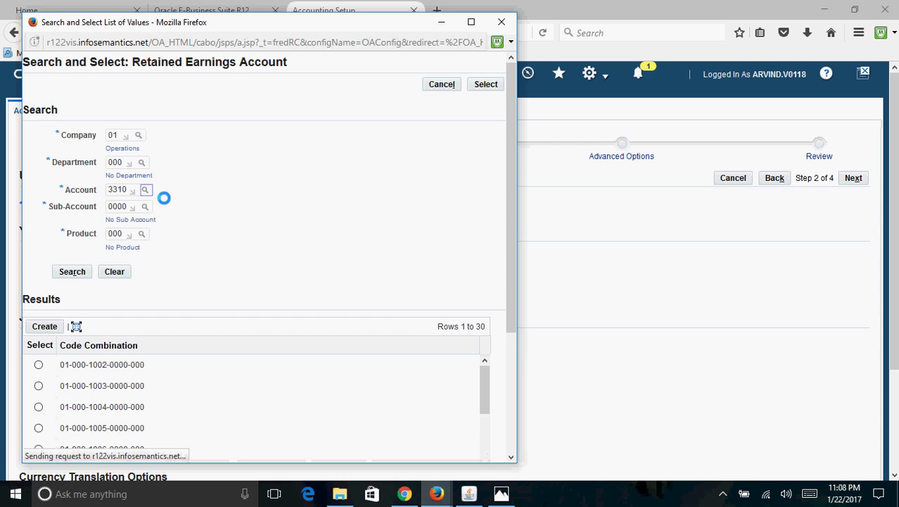
left_click(74, 282)
left_click(39, 375)
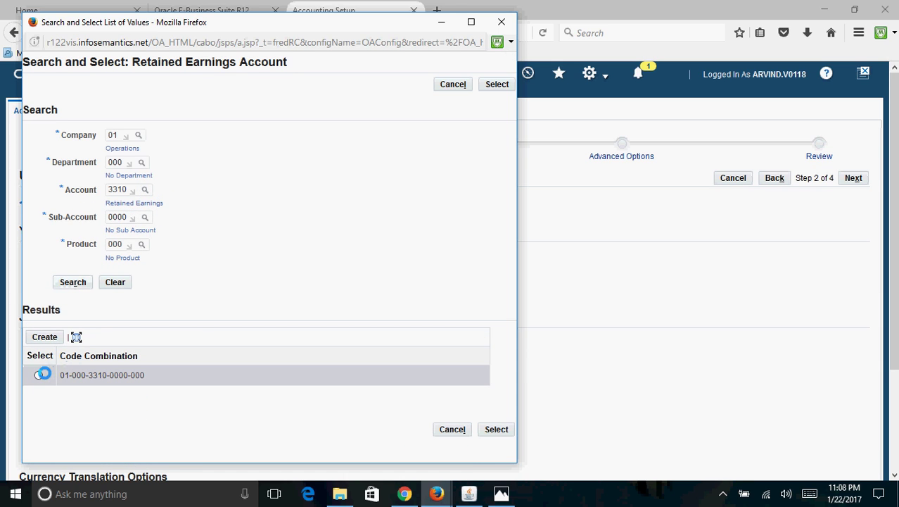
left_click(496, 84)
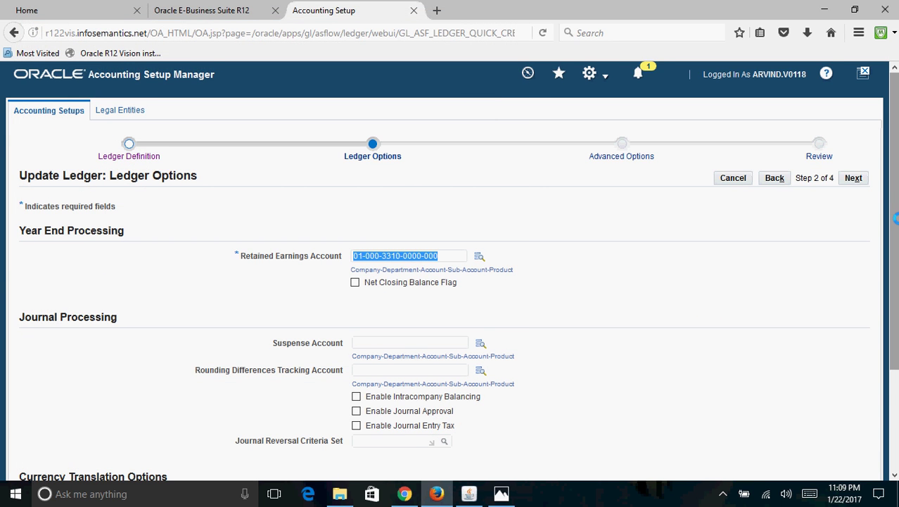
scroll(895, 288, "down", 3)
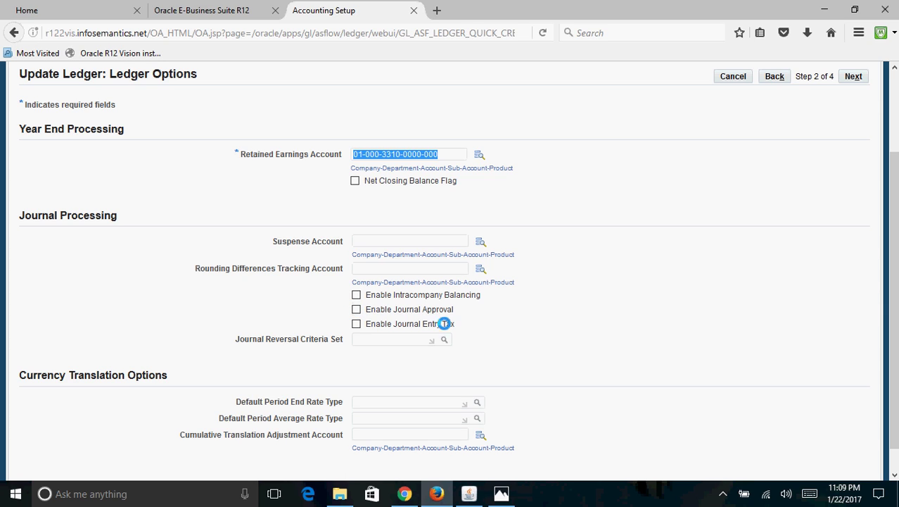
scroll(895, 340, "down", 1)
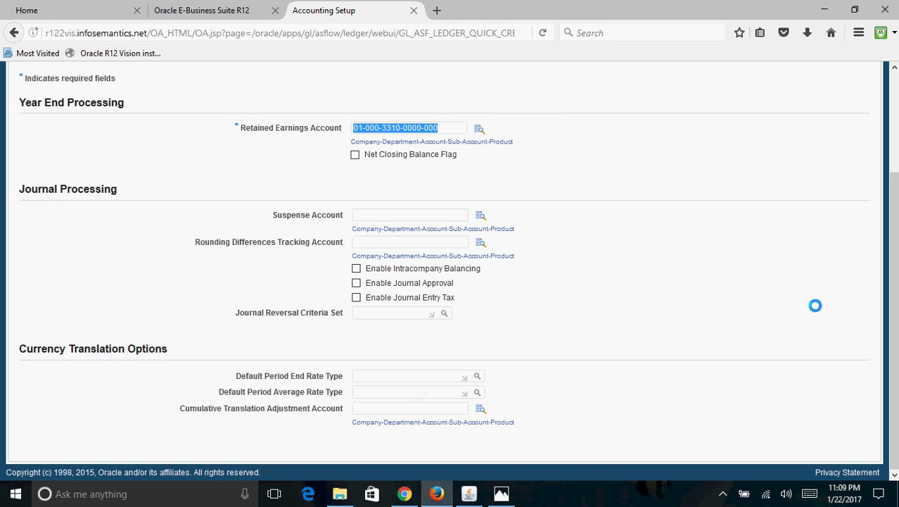
left_click_drag(892, 327, 896, 174)
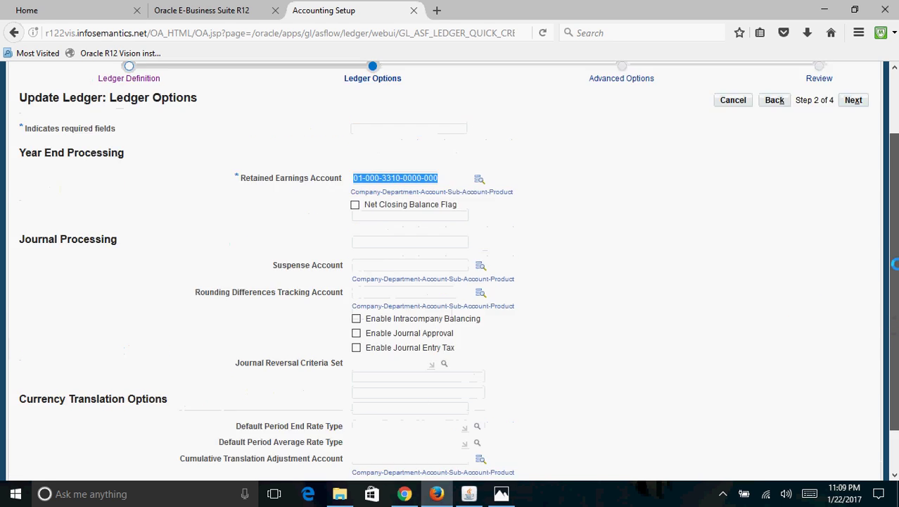
Step: Advance through Advanced Options and Review Ledger, then finish and save the US_Ledger update
left_click(856, 178)
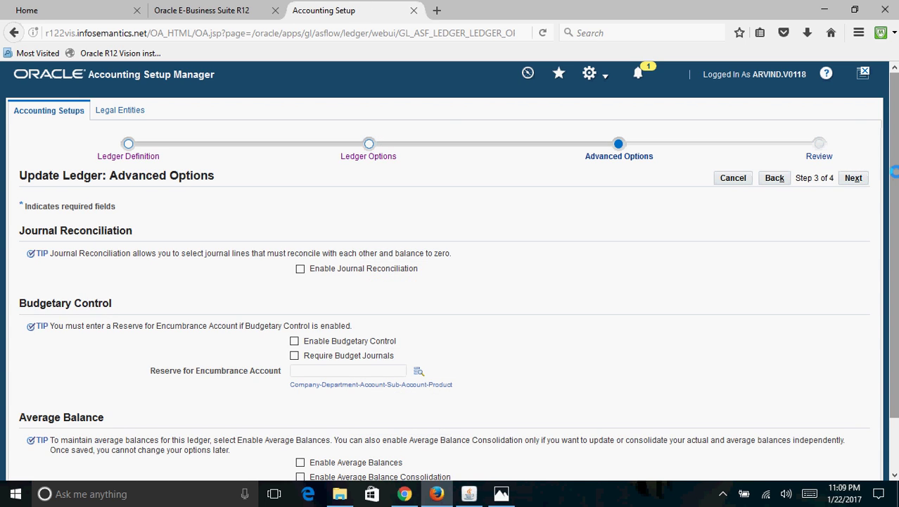
left_click_drag(890, 178, 895, 232)
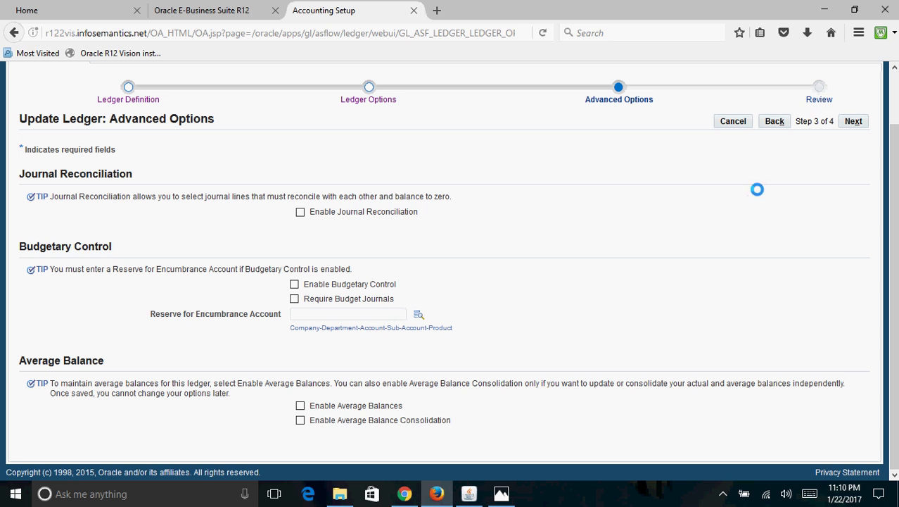
left_click(854, 121)
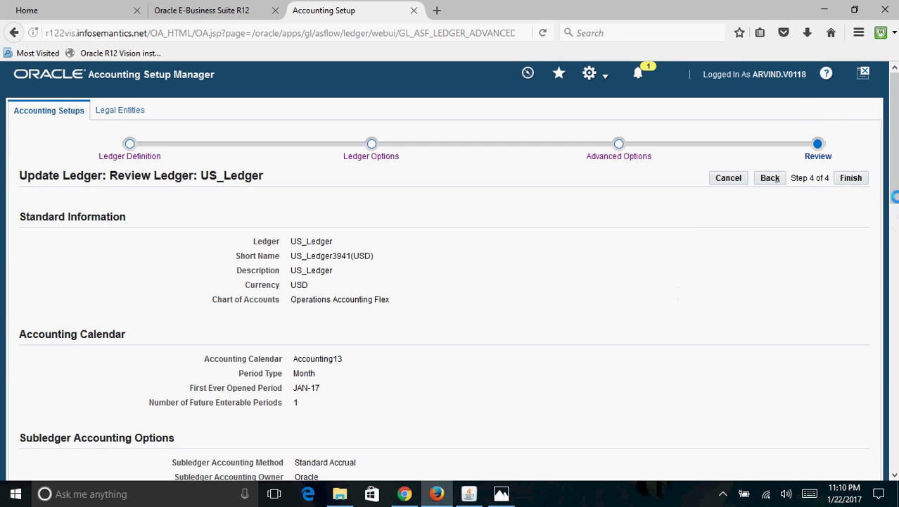
mouse_move(895, 197)
left_mouse_down()
mouse_move(895, 476)
mouse_move(895, 197)
left_mouse_up()
left_click(852, 175)
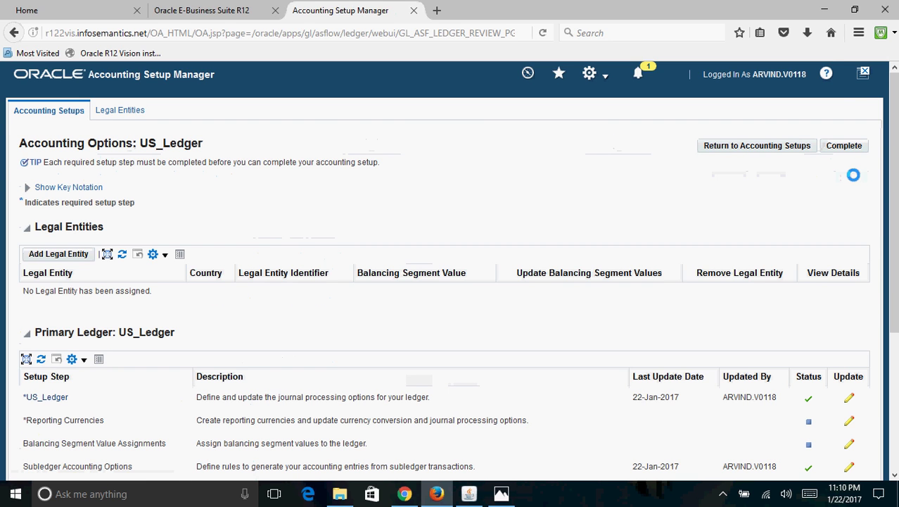
Step: Mark the Reporting Currencies step complete, then open the Sequencing step's update page
scroll(892, 293, "down", 5)
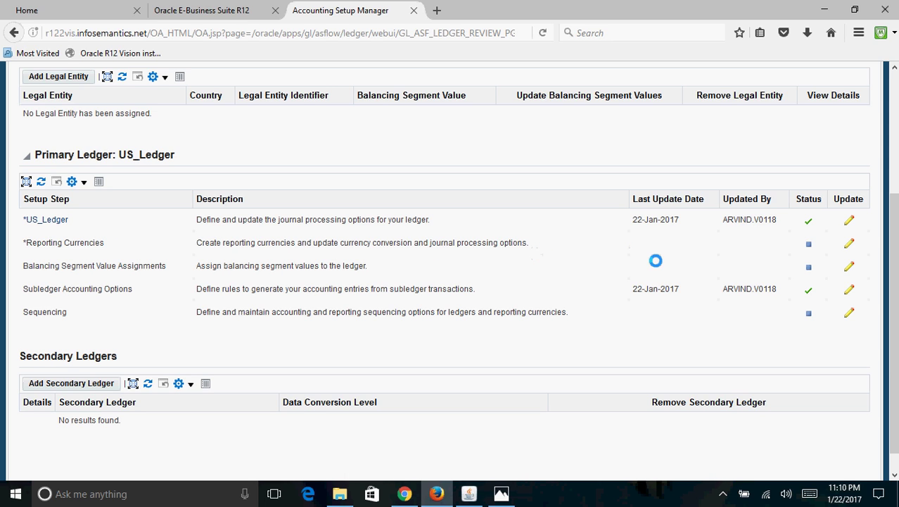
left_click(850, 242)
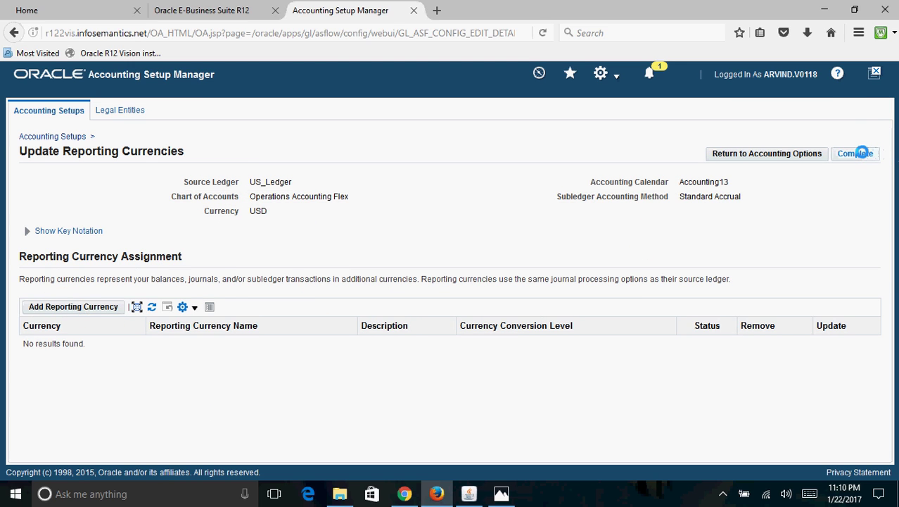
left_click(861, 154)
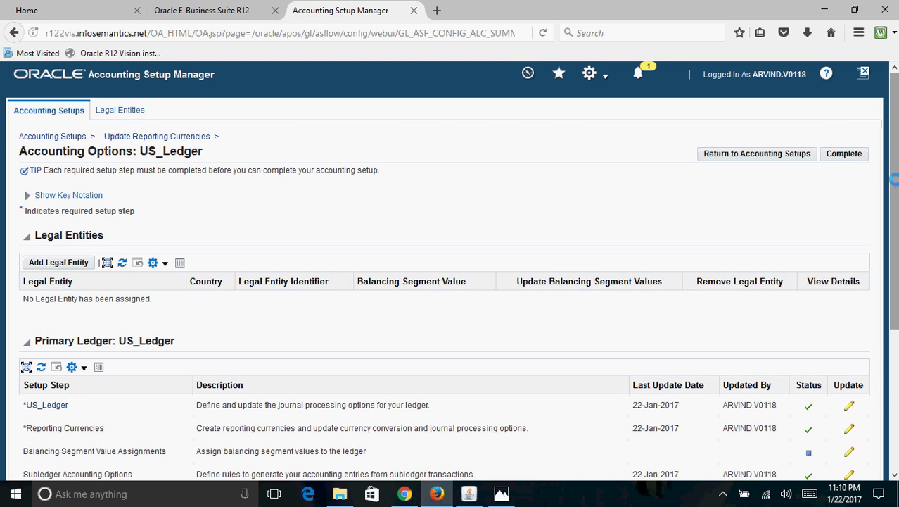
scroll(895, 244, "down", 1)
scroll(895, 244, "down", 4)
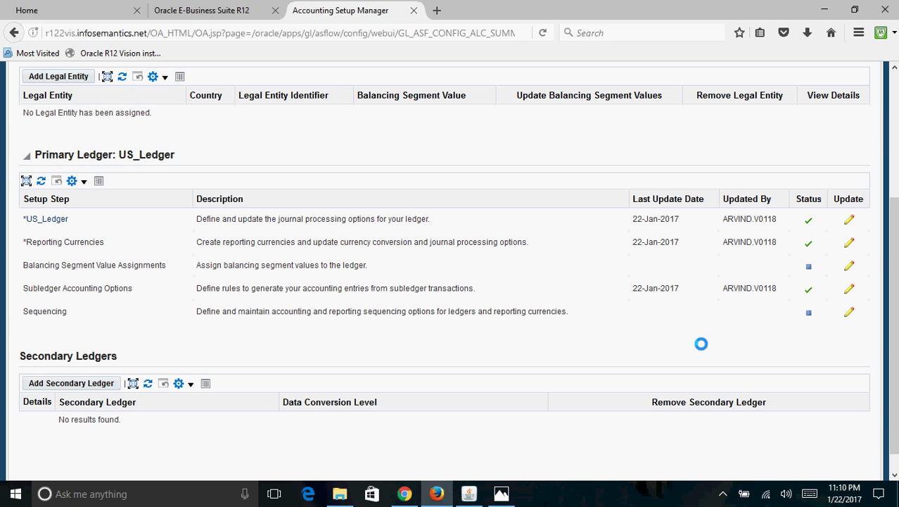
left_click(848, 312)
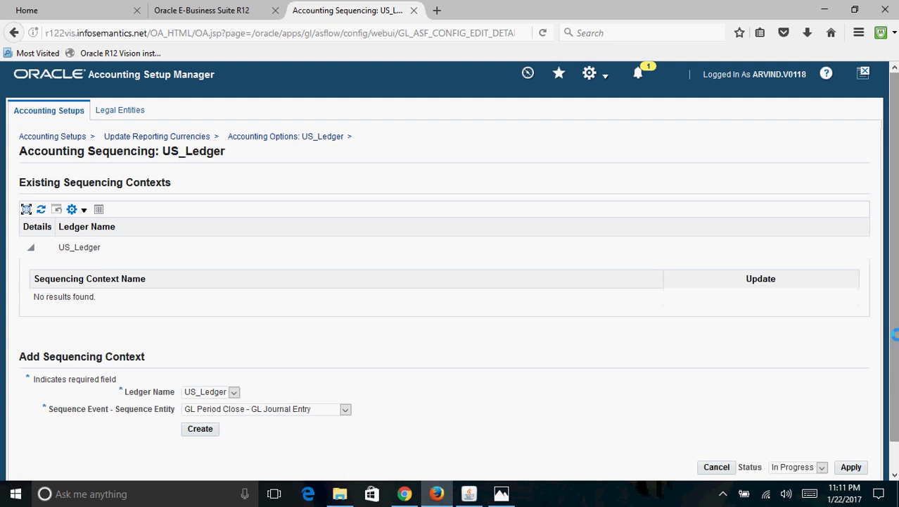
Step: Set the Accounting Sequencing status to Complete and apply it
left_click_drag(896, 335, 895, 380)
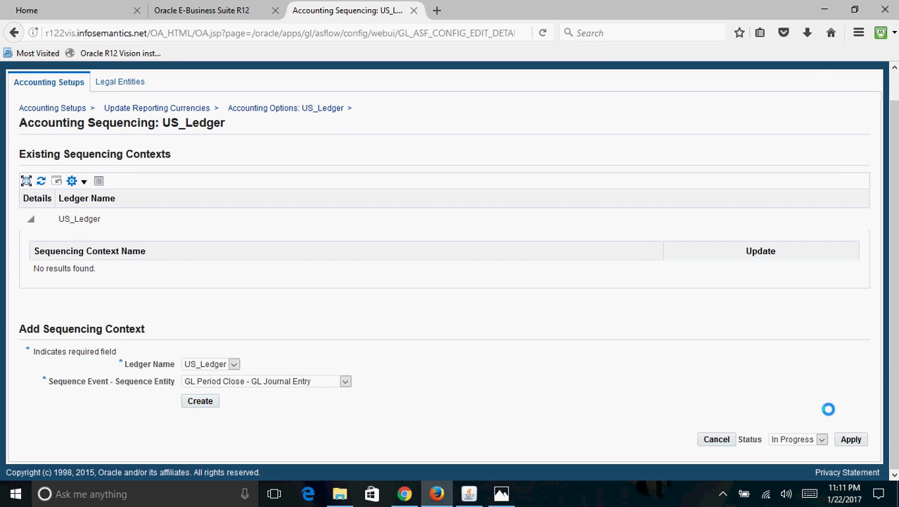
left_click(812, 437)
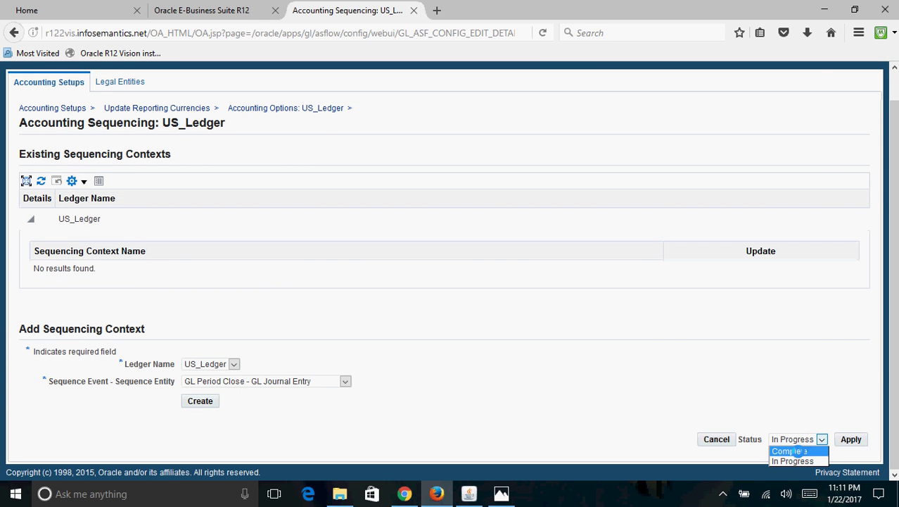
left_click(795, 451)
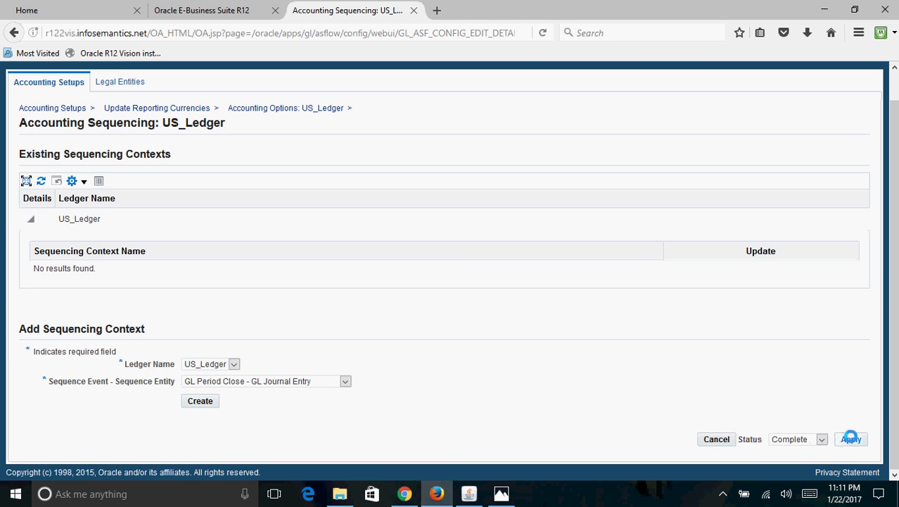
left_click(852, 438)
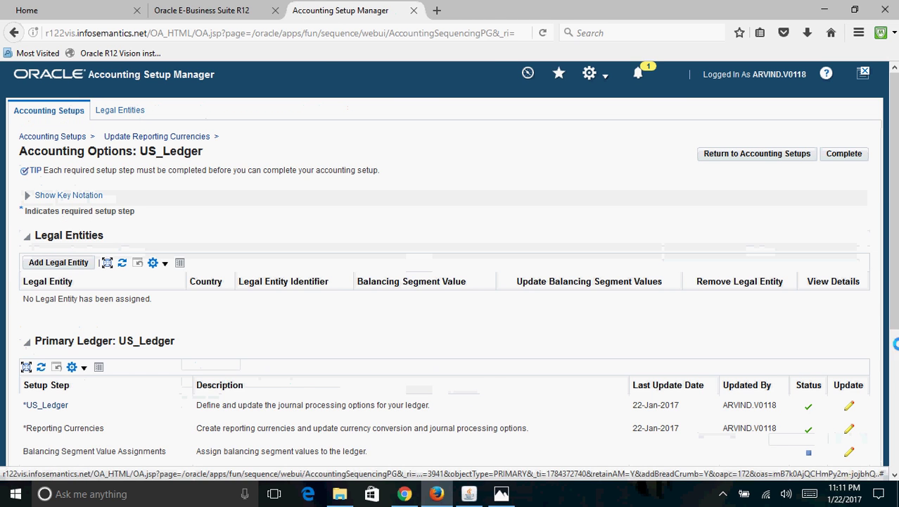
mouse_move(895, 344)
left_mouse_down()
mouse_move(895, 367)
mouse_move(895, 355)
left_mouse_up()
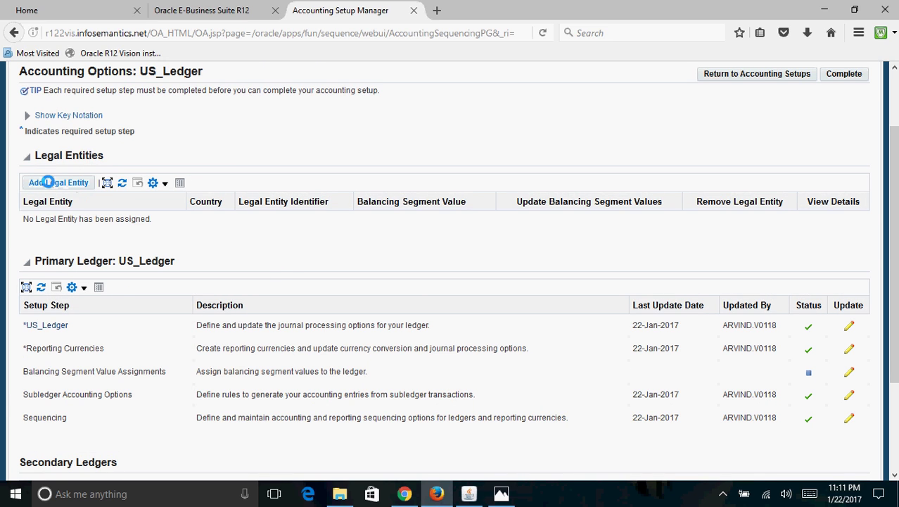
Step: Search for legal entity US_LE, select it, and apply the assignment to US_Ledger
left_click(55, 182)
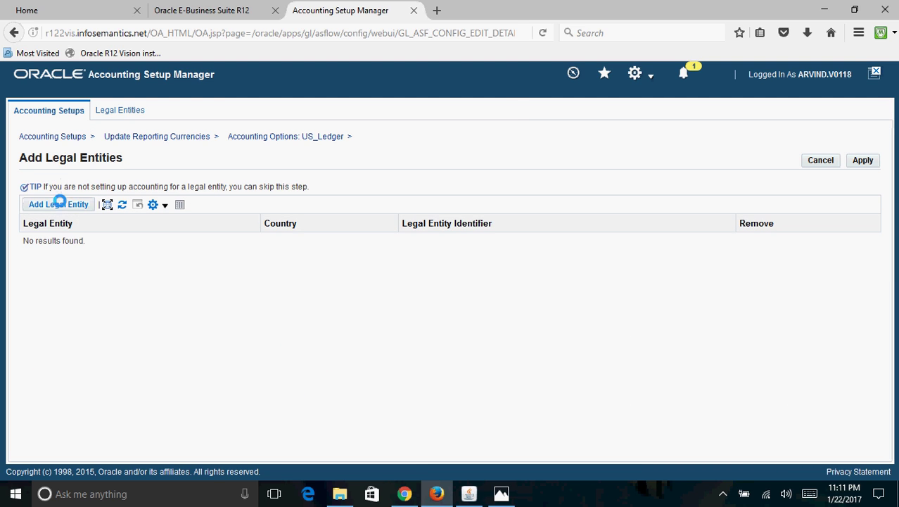
left_click(72, 204)
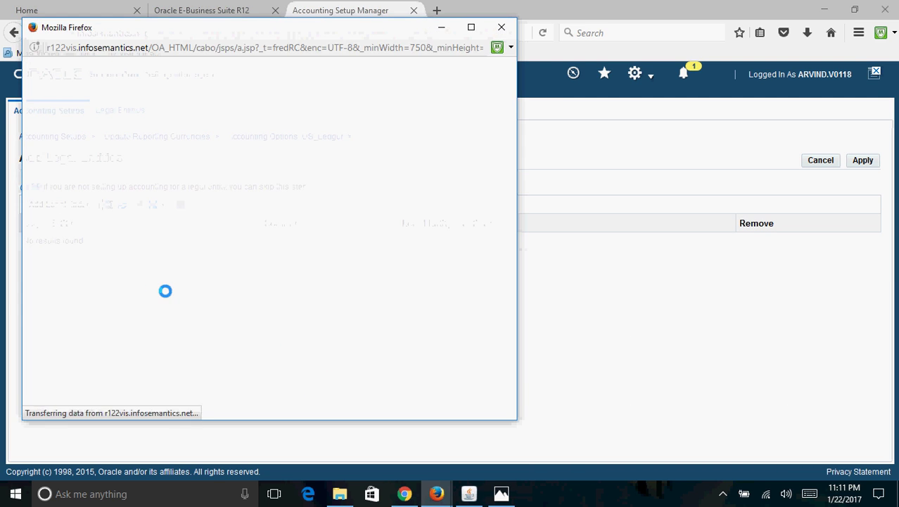
type("US_LE")
left_click(261, 148)
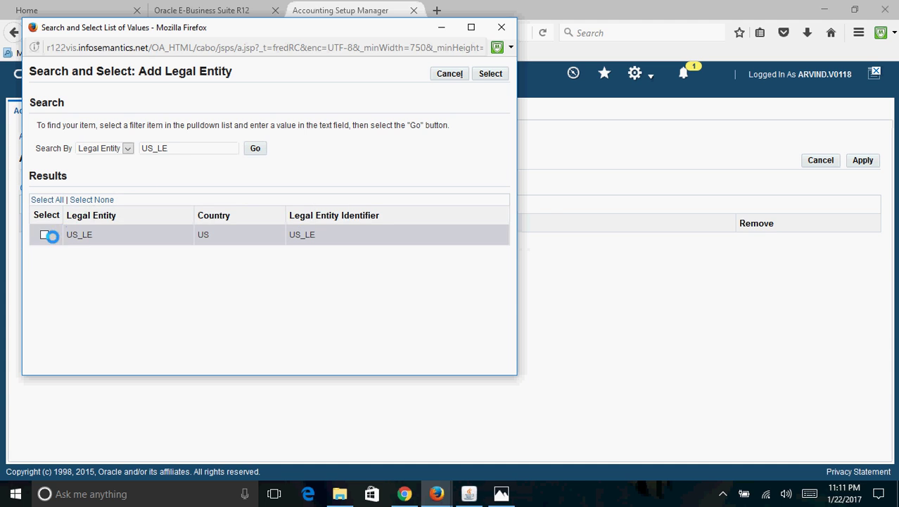
left_click(45, 235)
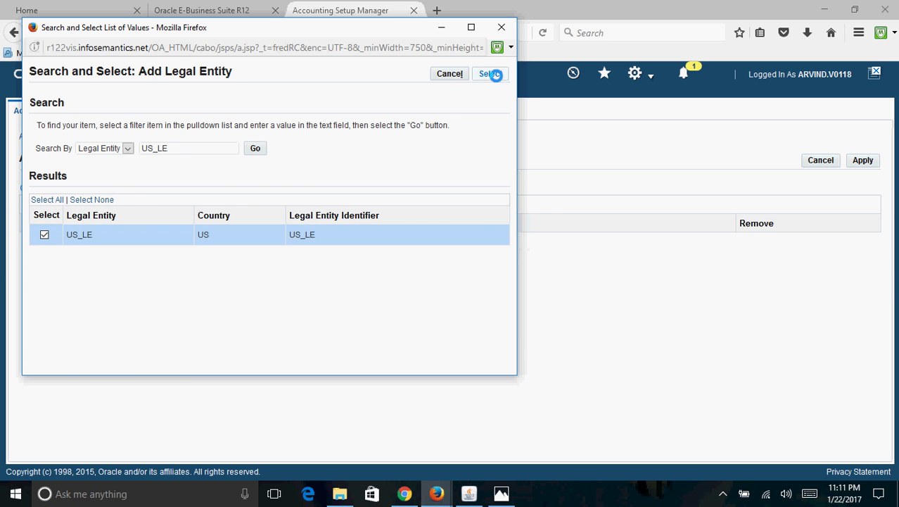
left_click(492, 74)
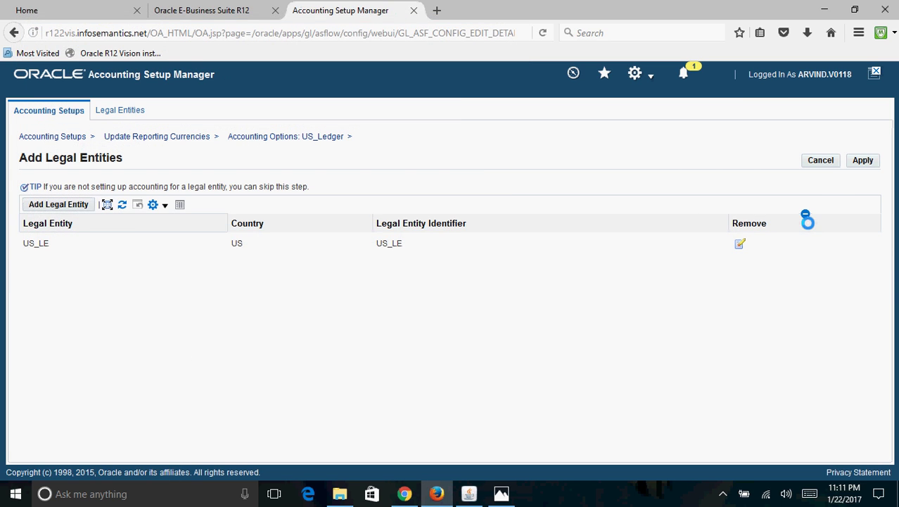
left_click(863, 159)
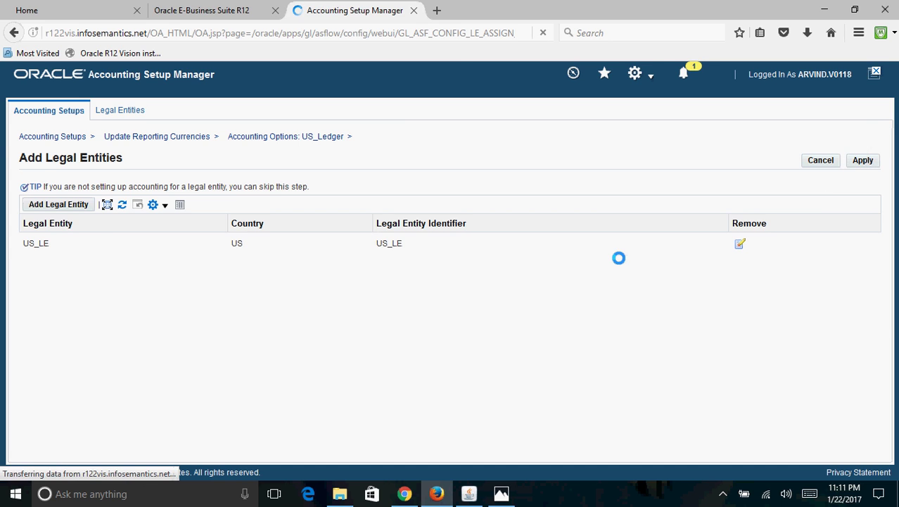
Step: Open the balancing segment value assignments for US_LE
scroll(894, 178, "down", 1)
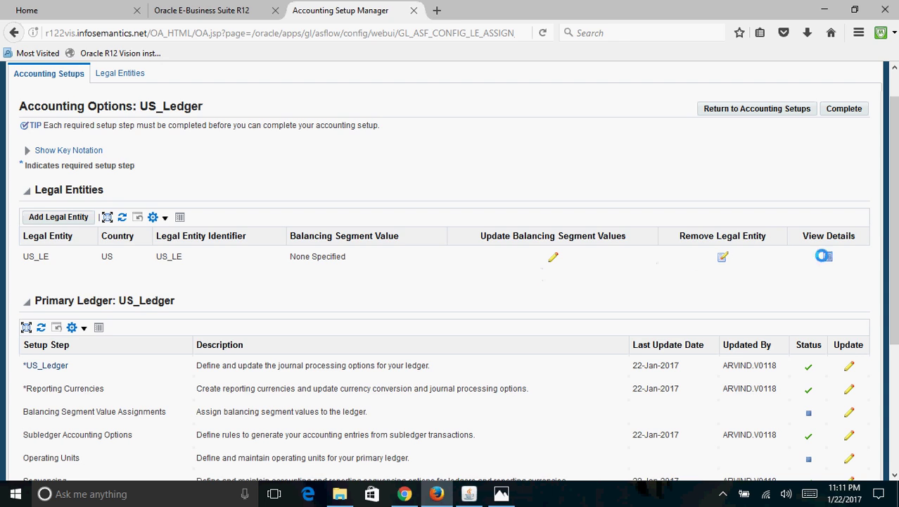
scroll(822, 255, "down", 2)
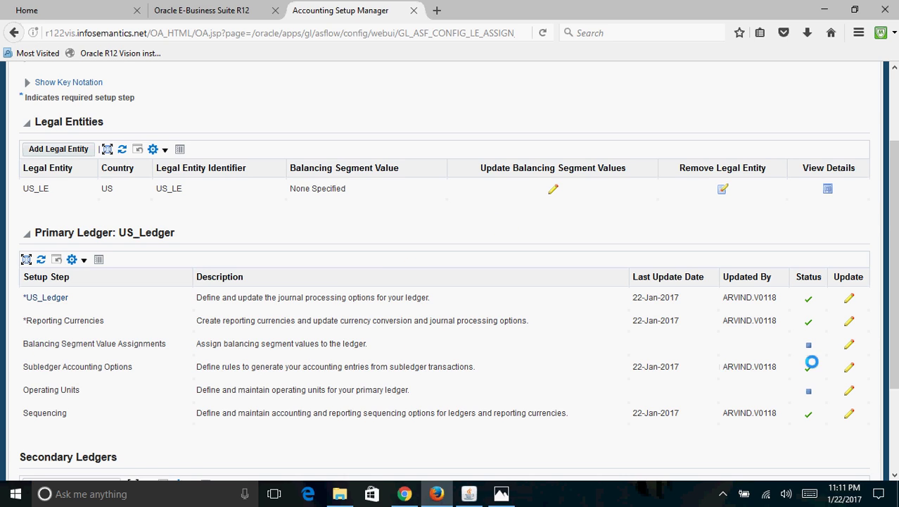
left_click(552, 188)
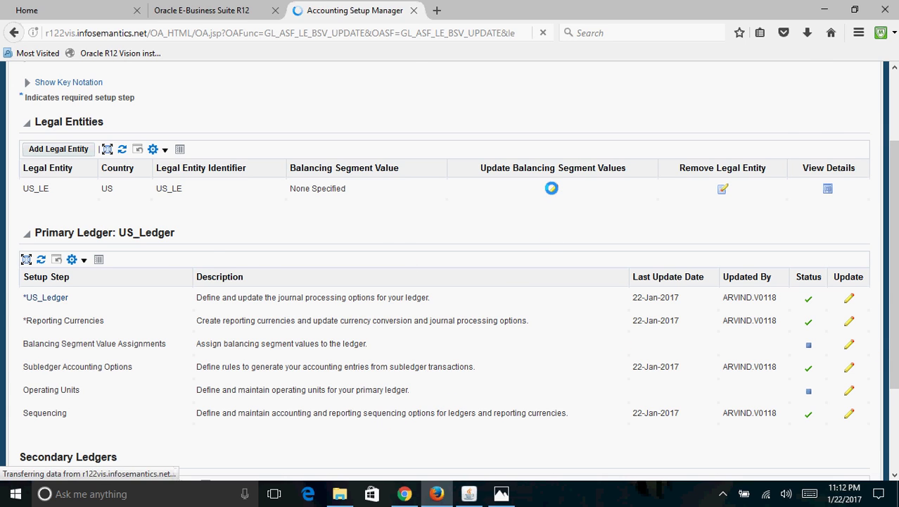
Step: Search for balancing segment value 01, add 01 Operations to US_LE, and apply
scroll(878, 208, "down", 1)
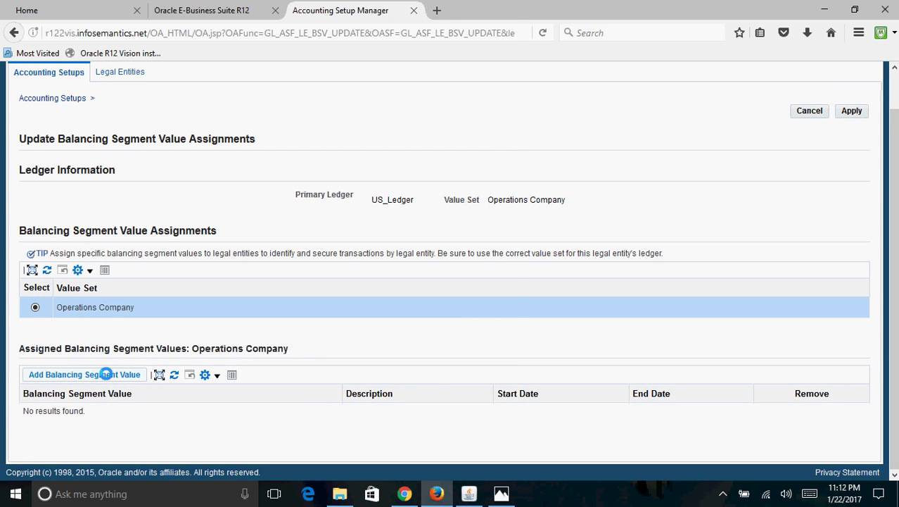
left_click(106, 374)
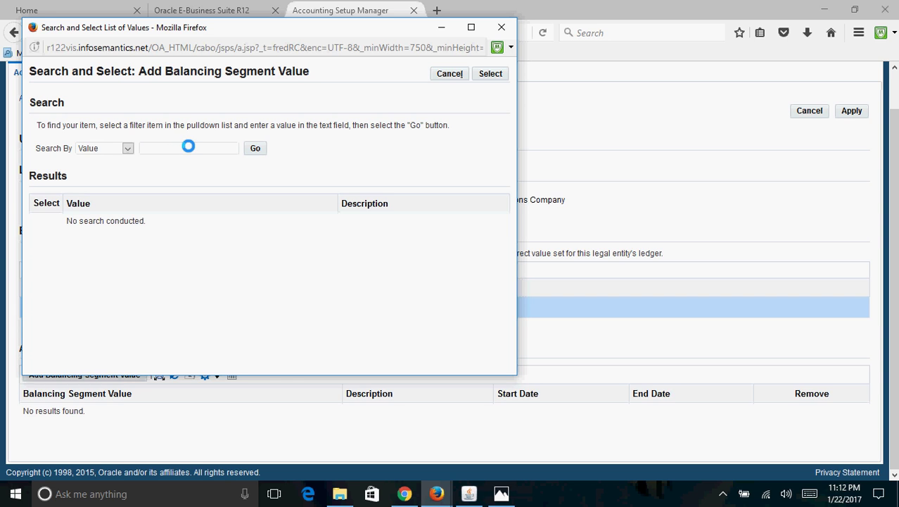
type("01")
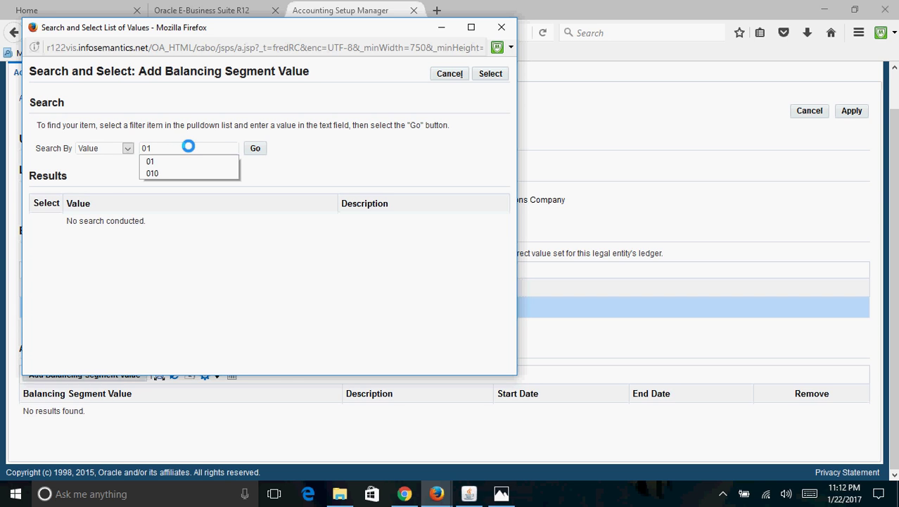
left_click(255, 148)
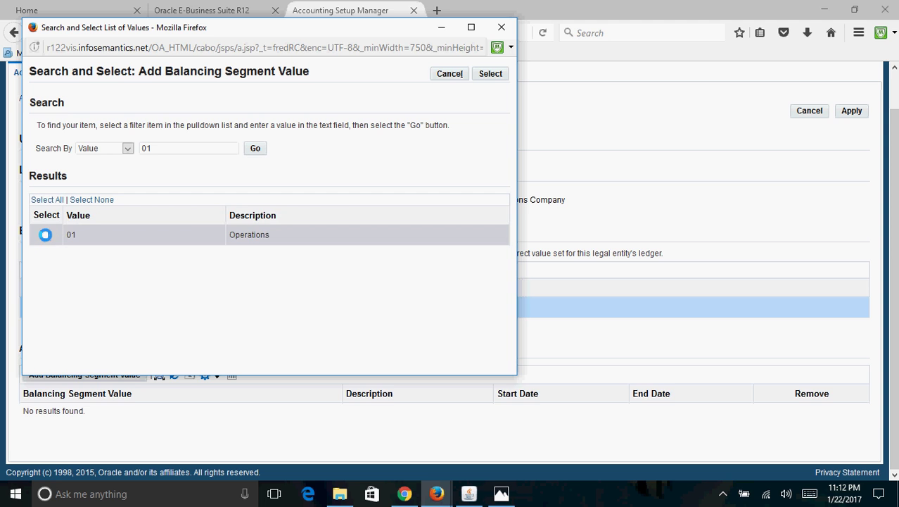
left_click(491, 73)
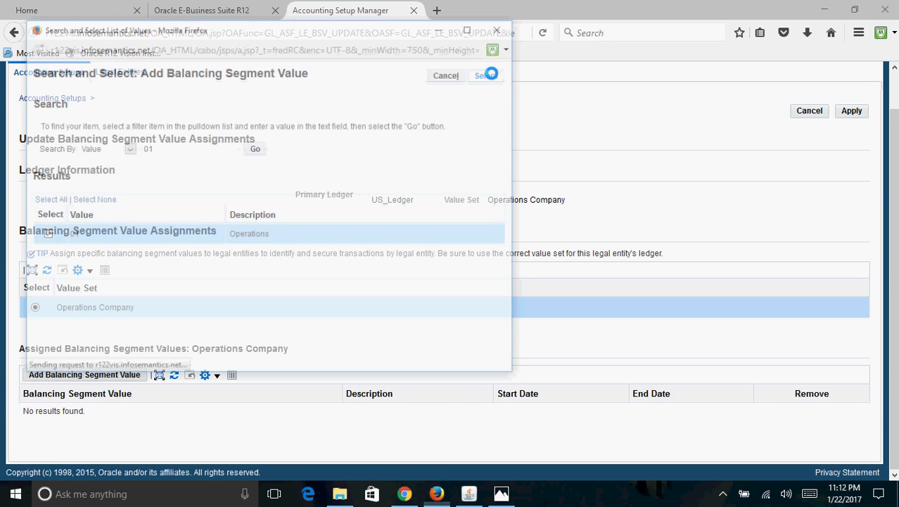
left_click(851, 111)
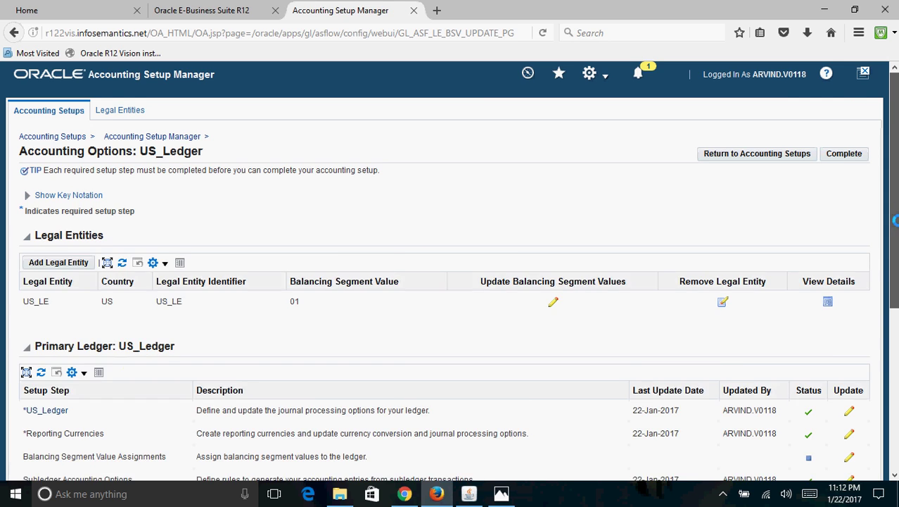
scroll(636, 240, "down", 2)
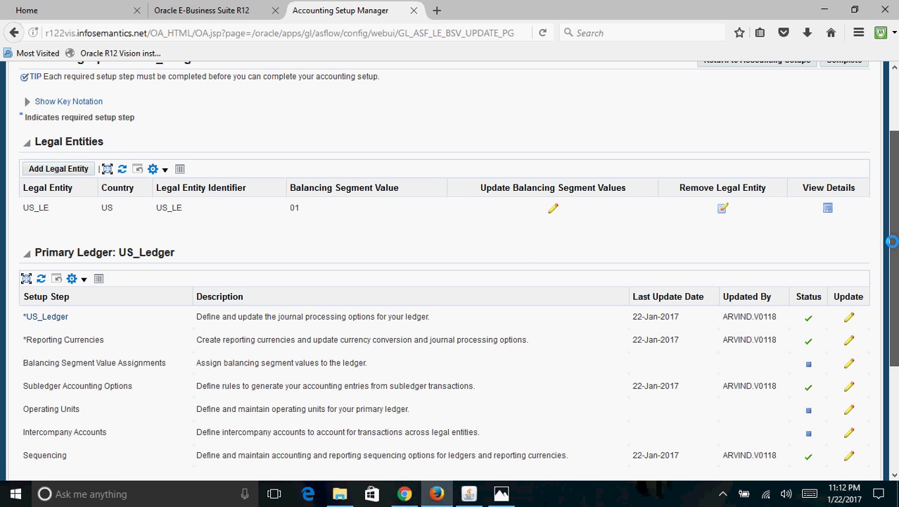
scroll(893, 264, "down", 1)
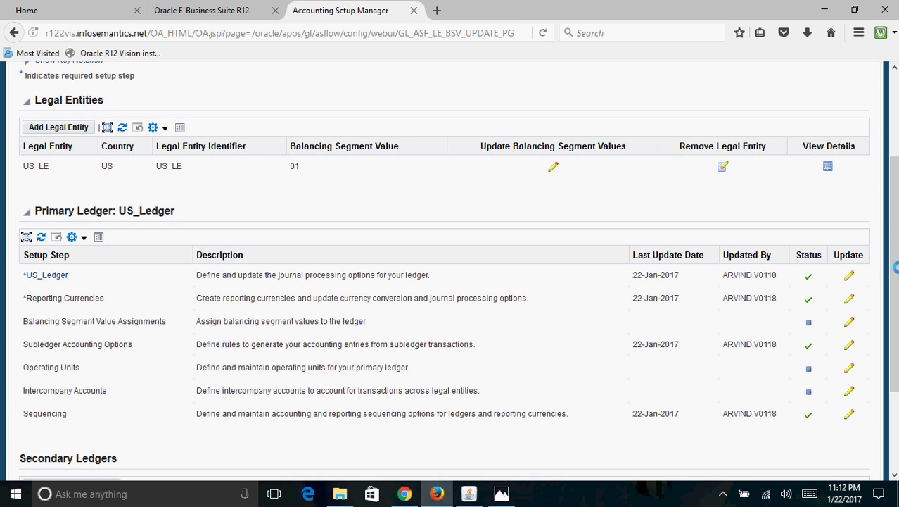
Step: Complete the Balancing Segment Value Assignments step without ledger-specific values
left_click(848, 321)
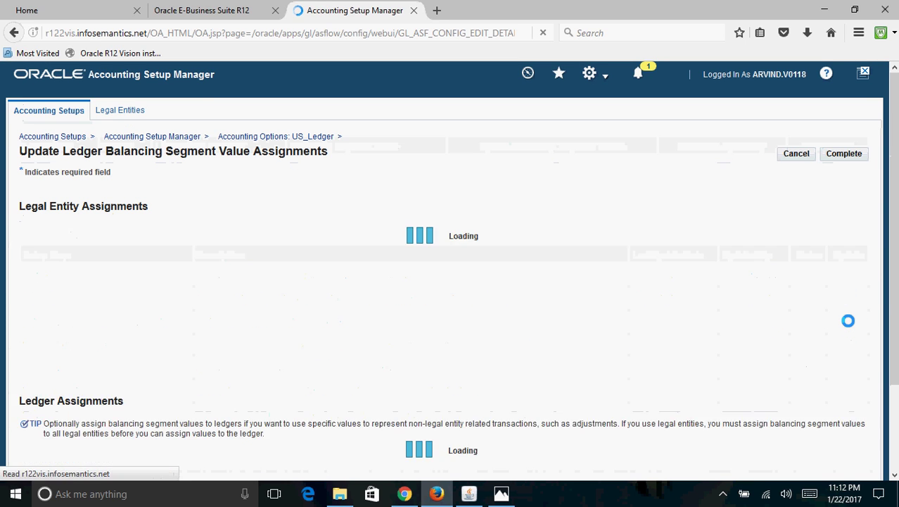
scroll(767, 324, "down", 2)
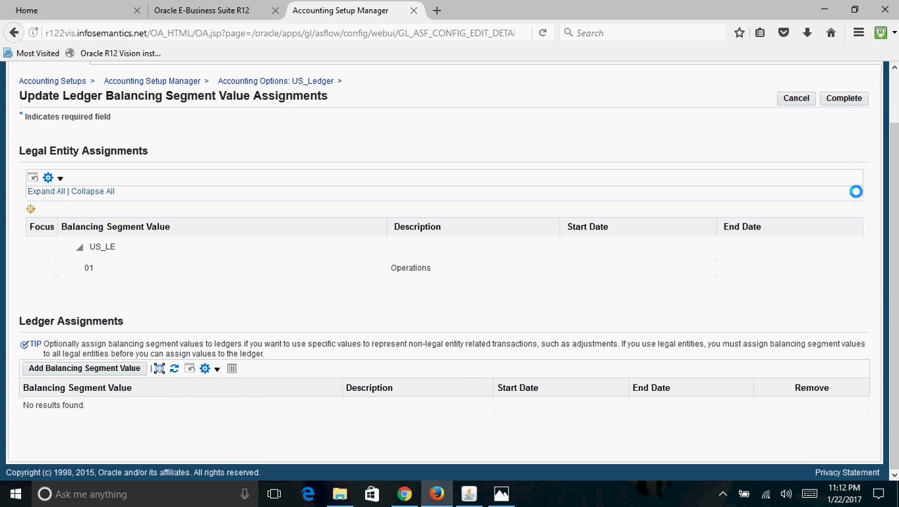
left_click(845, 98)
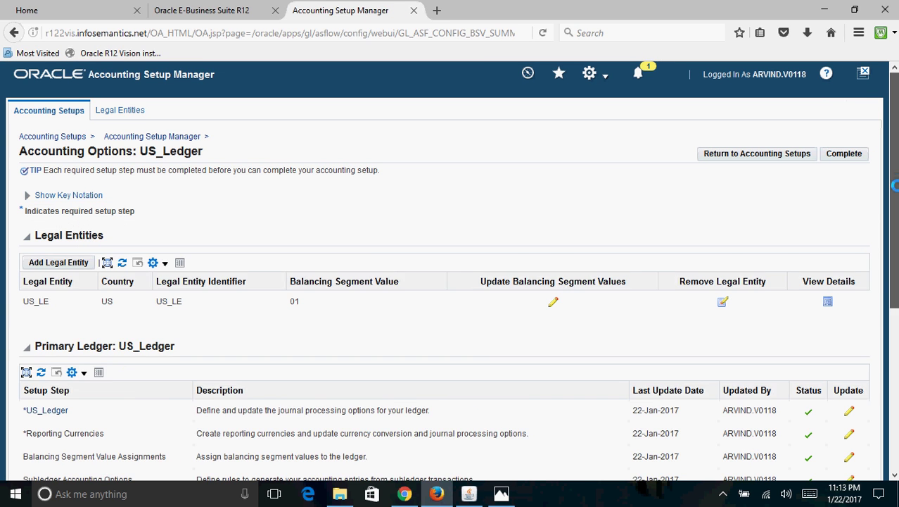
scroll(514, 363, "down", 4)
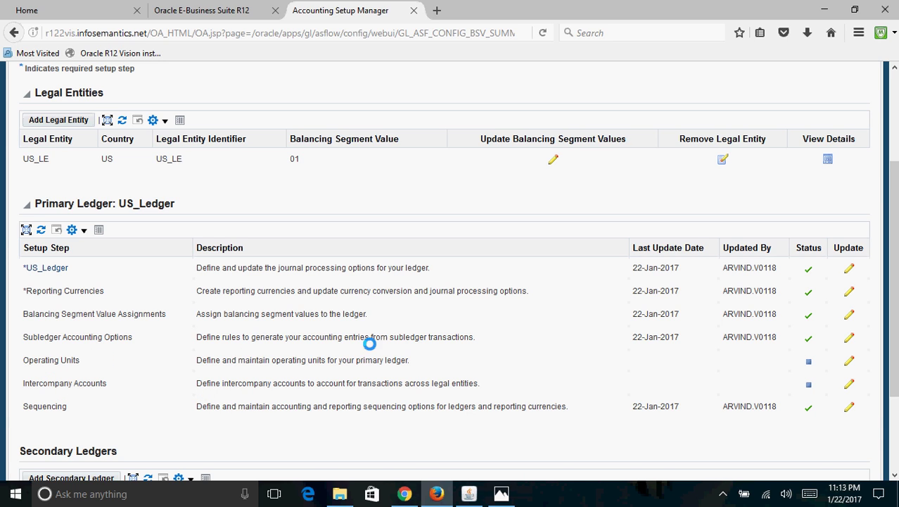
Step: Add operating unit US_OU with short code US_OU and business group Vision Corporation
left_click(850, 358)
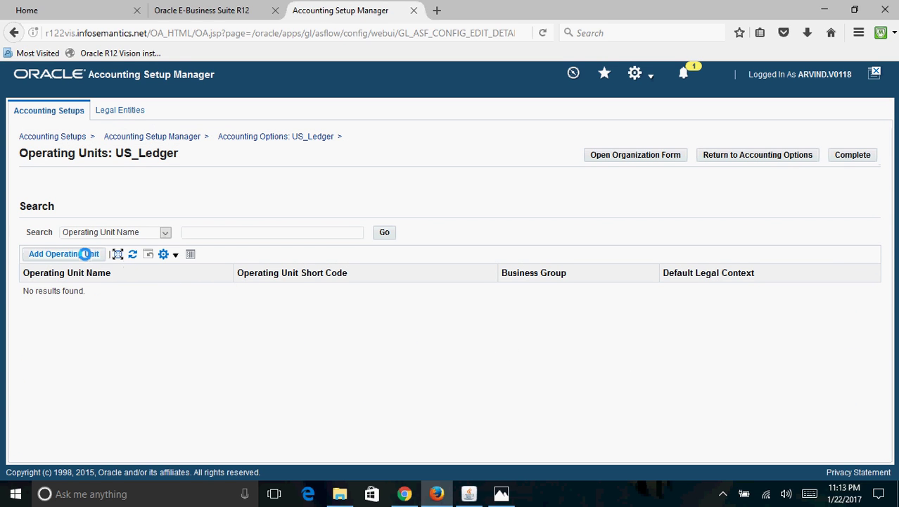
left_click(92, 254)
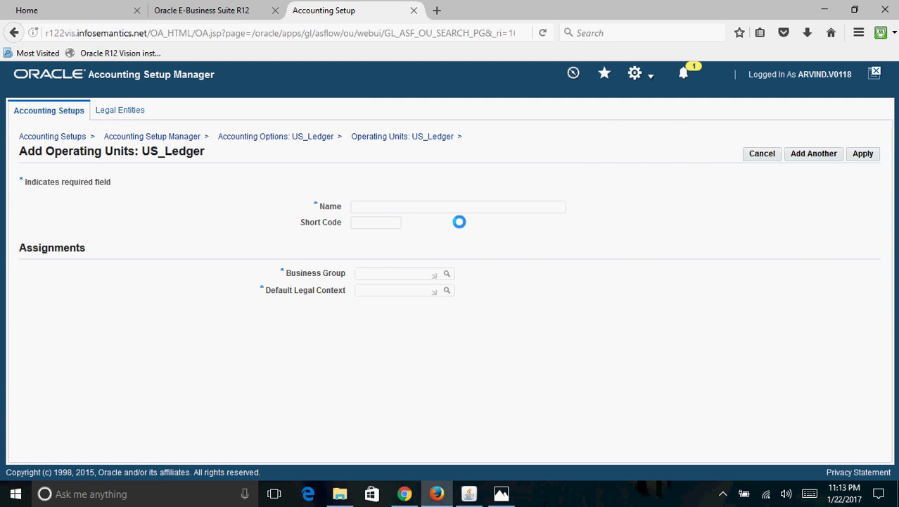
left_click(424, 209)
type("US_OU")
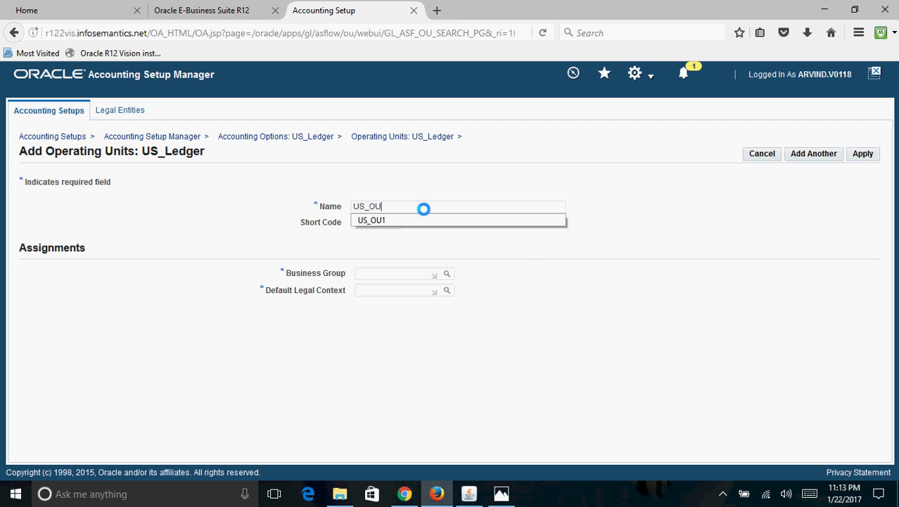
left_click(401, 245)
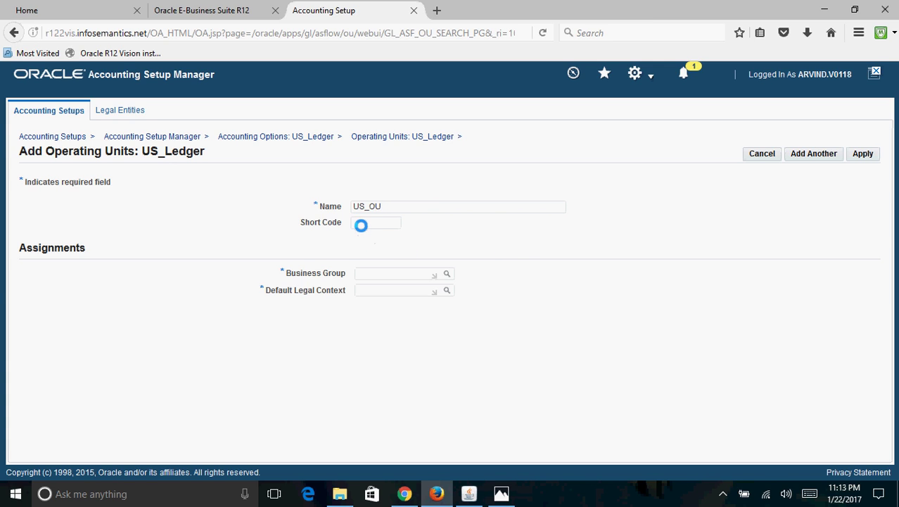
type("US_OU")
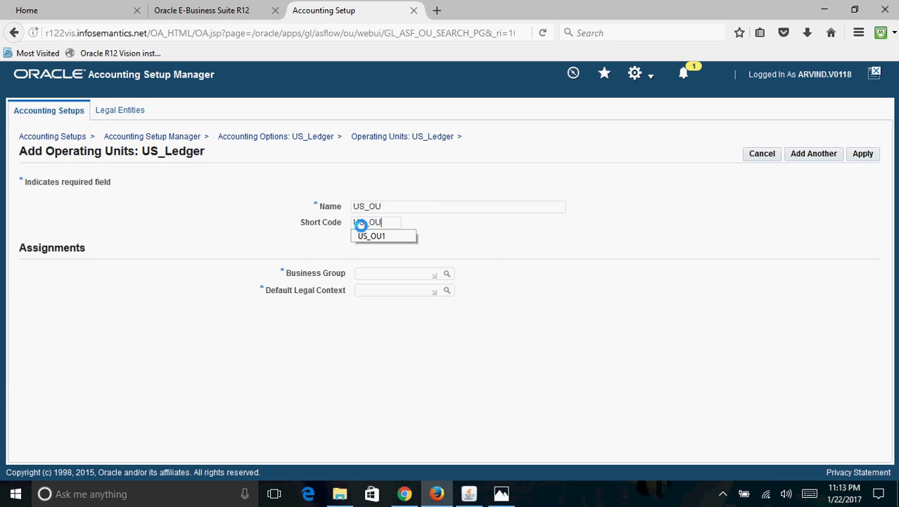
left_click(361, 272)
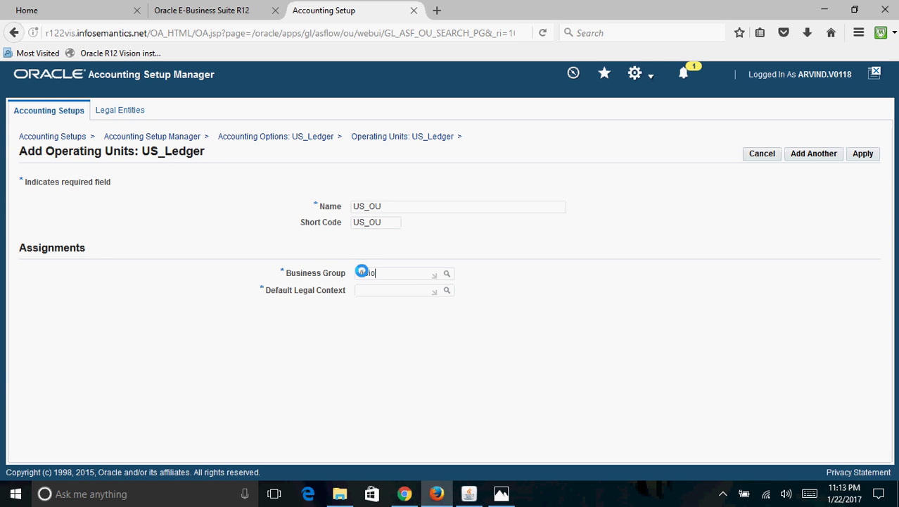
type("Vision%Corp")
key("Tab")
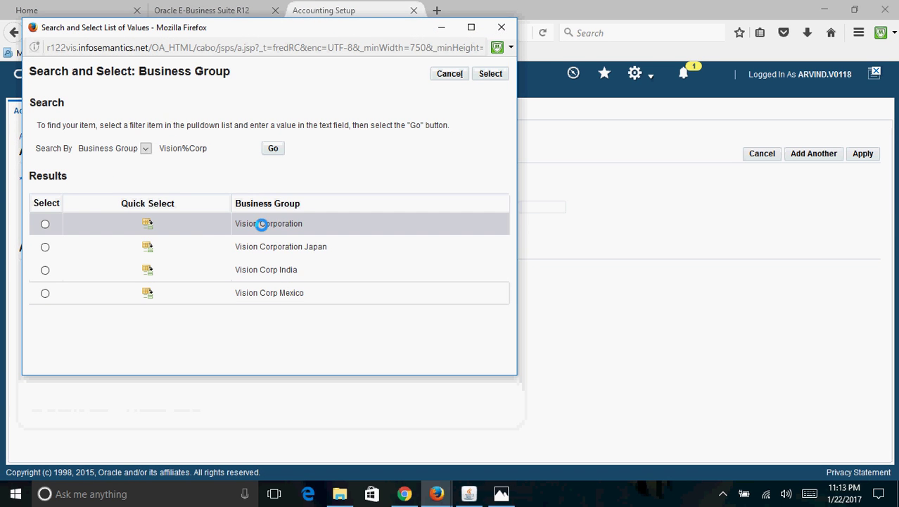
left_click(148, 223)
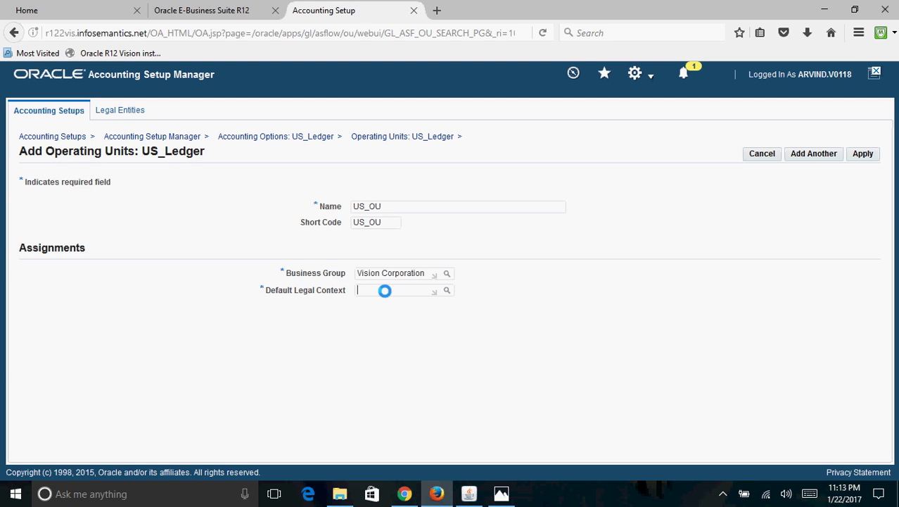
Step: Set US_OU's default legal context to US_LE, save it, and mark Operating Units complete
left_click(384, 290)
type("US")
key("Tab")
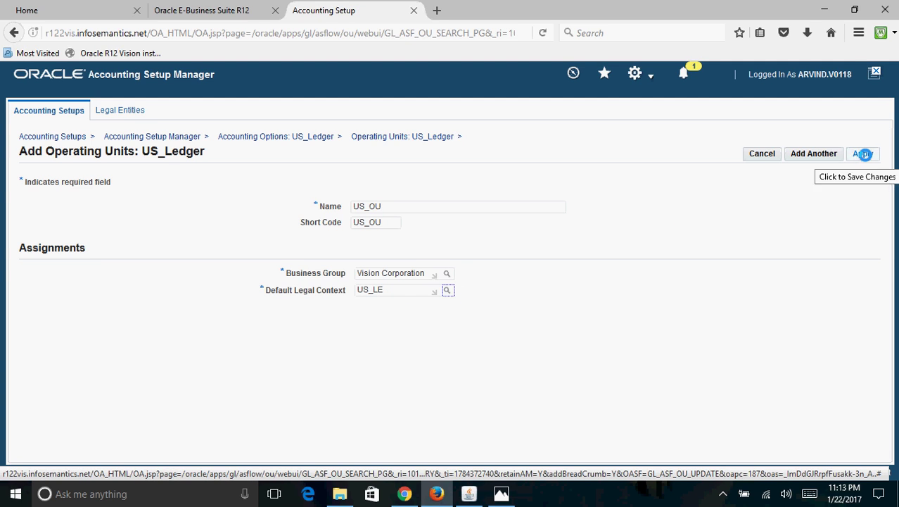
left_click(864, 154)
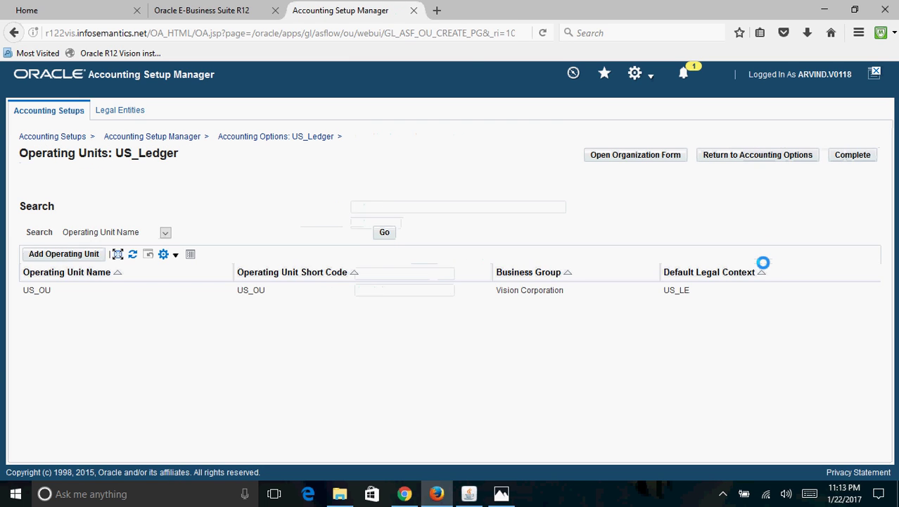
left_click(862, 153)
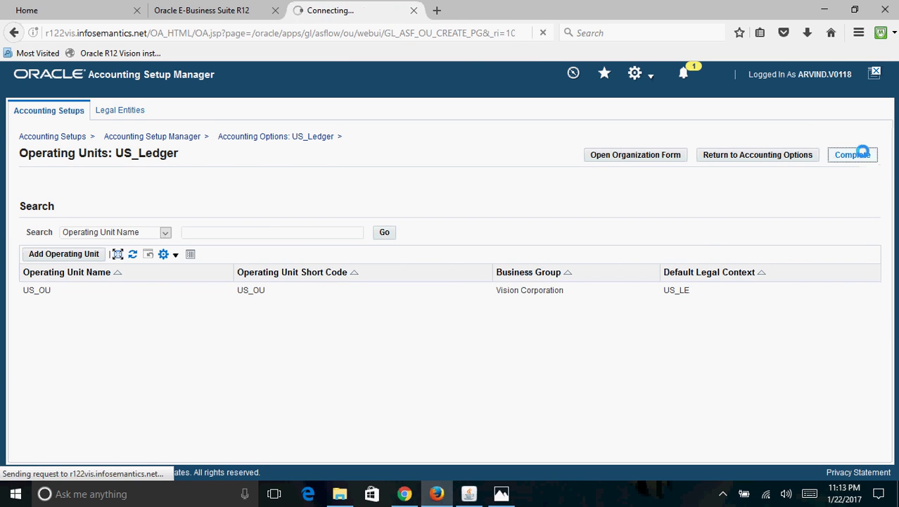
left_click_drag(893, 211, 895, 310)
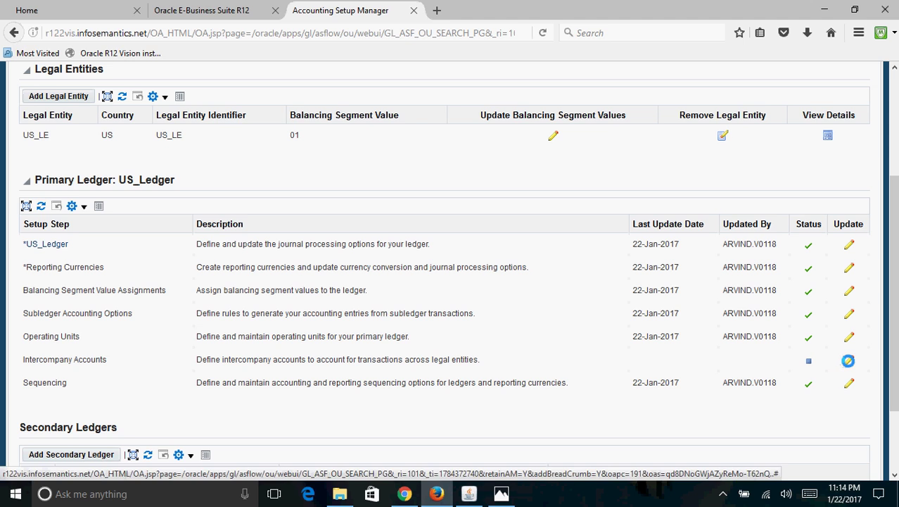
Step: Set the Intercompany Accounts step status to Complete and confirm with Done
left_click(849, 359)
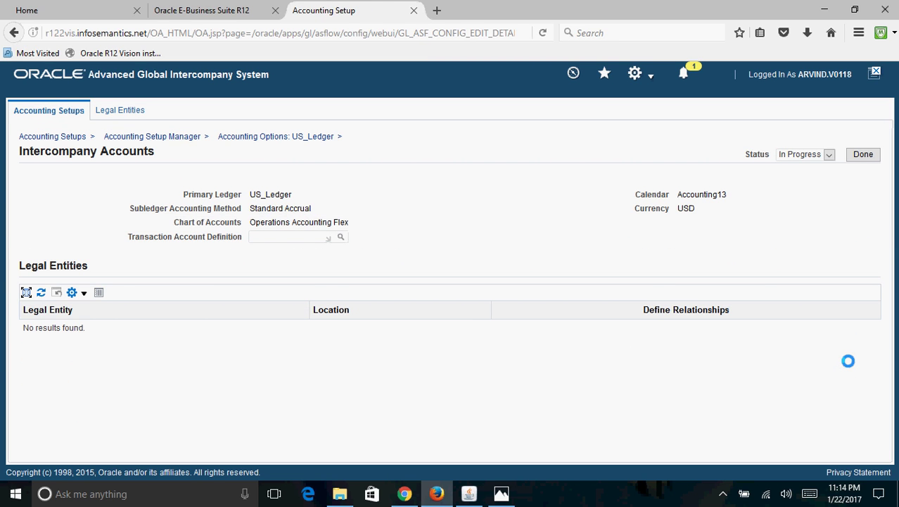
left_click(828, 154)
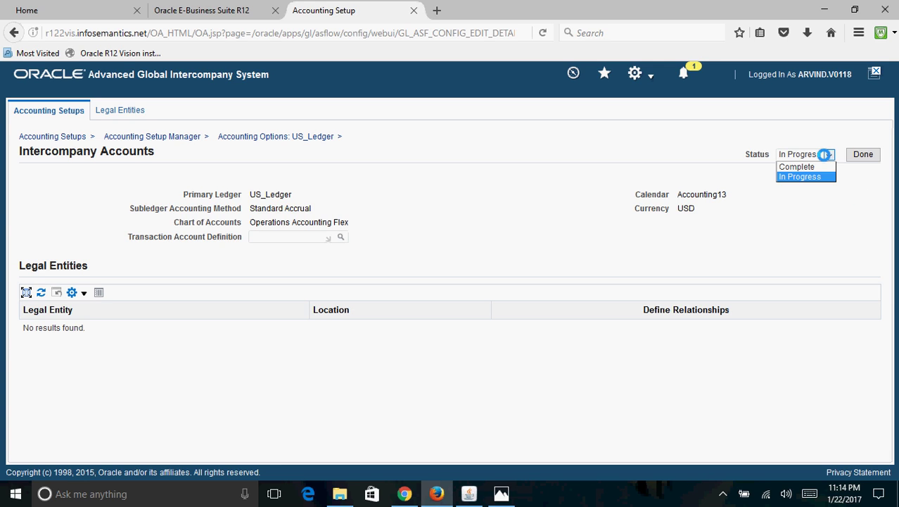
left_click(806, 167)
left_click(862, 153)
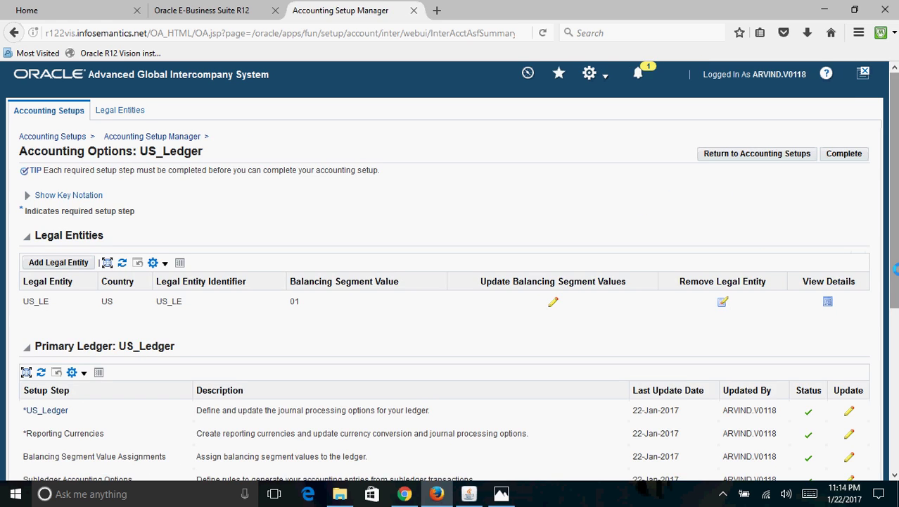
scroll(880, 310, "down", 5)
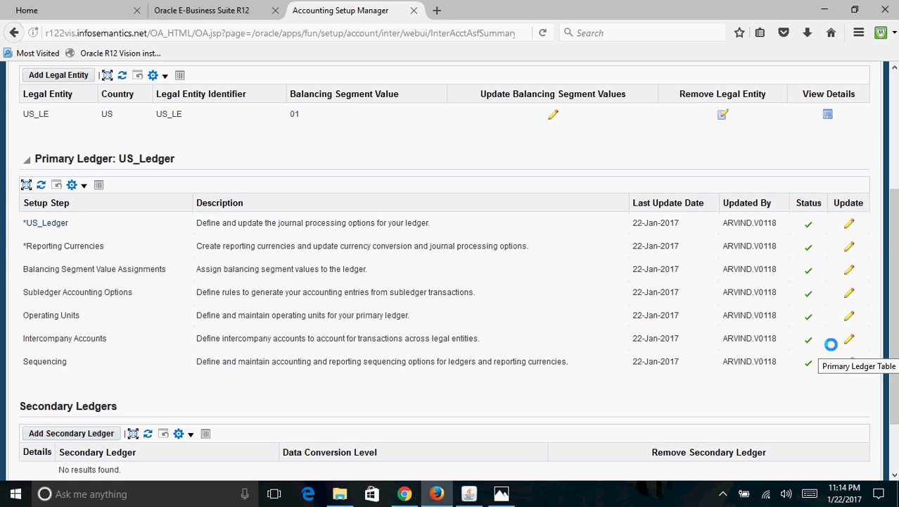
scroll(894, 399, "down", 2)
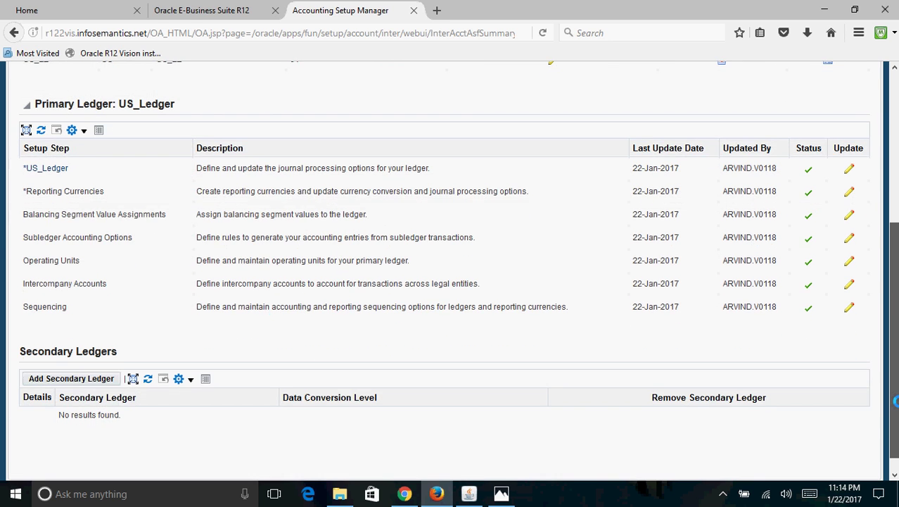
scroll(895, 329, "up", 3)
scroll(895, 330, "up", 3)
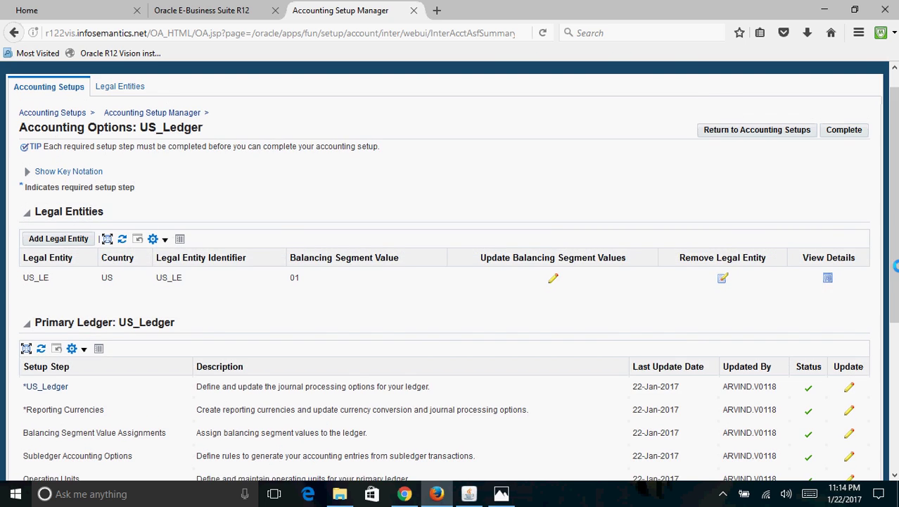
Step: Complete the US_Ledger accounting setup, confirm the warning, and return to Accounting Setups
left_click(848, 129)
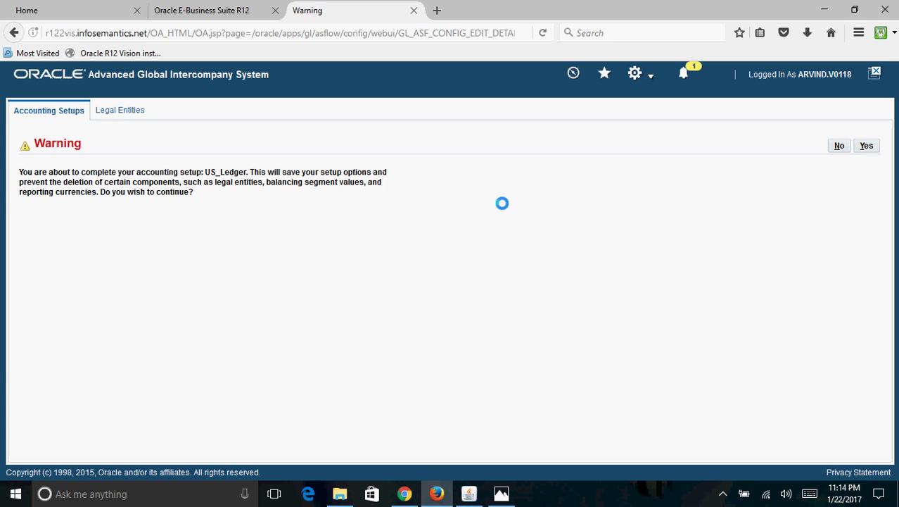
left_click(867, 145)
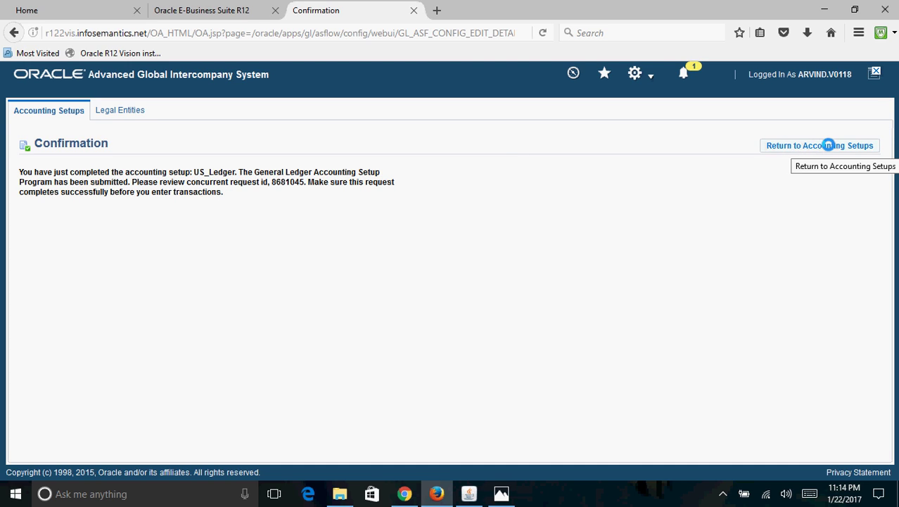
left_click(810, 149)
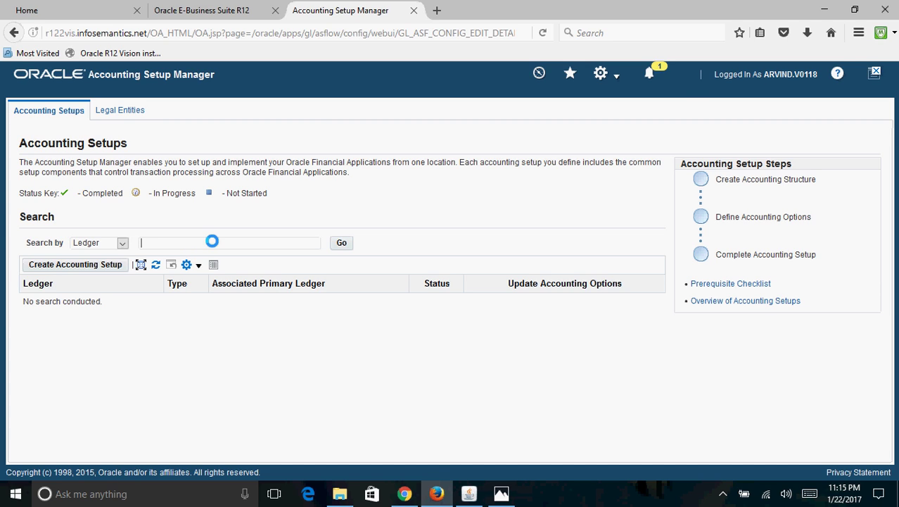
Step: Search for US_Ledger and confirm it shows as a completed Primary Ledger
type("US_Ledger")
left_click(341, 242)
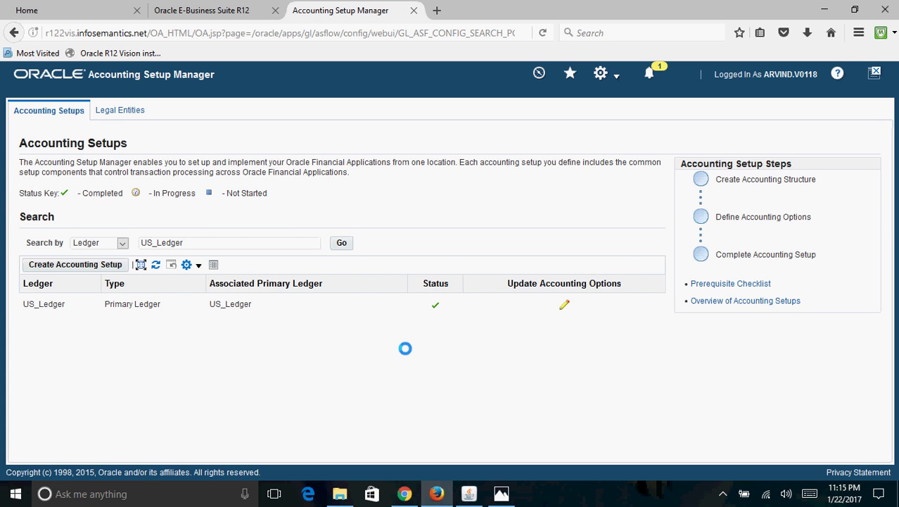